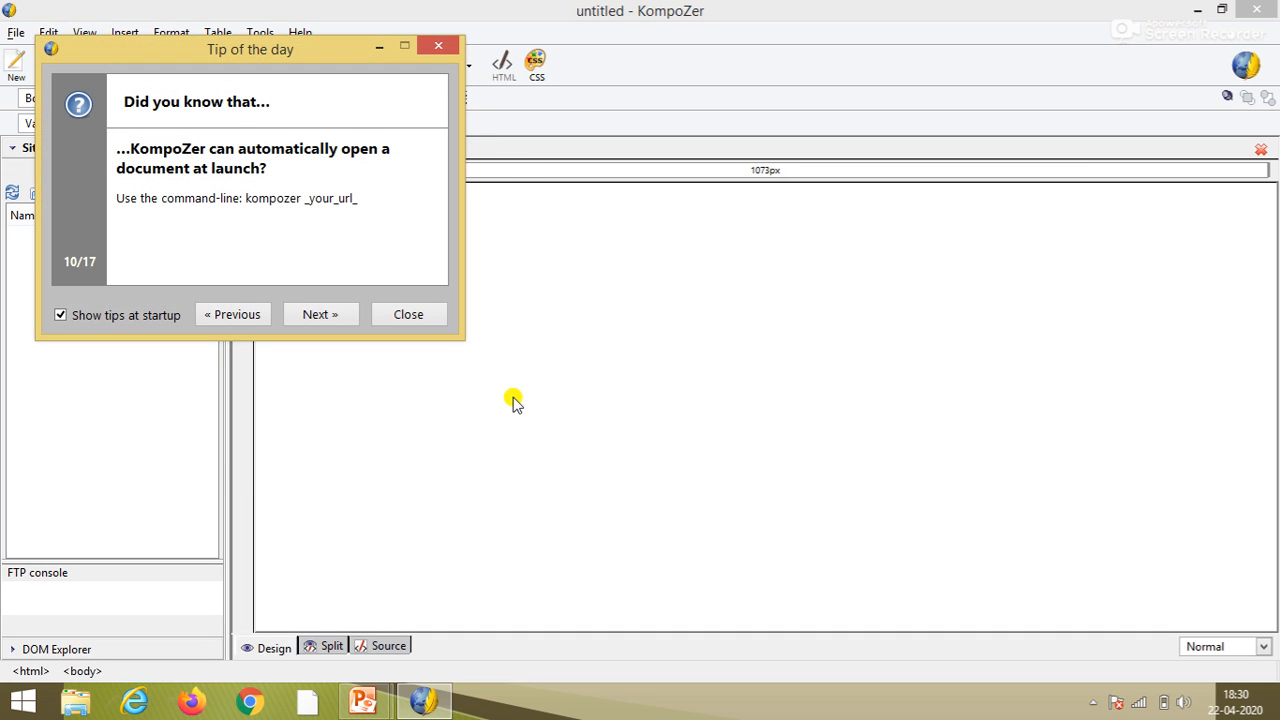
- Close the Tip of the day dialog to reveal the blank untitled page
click(410, 314)
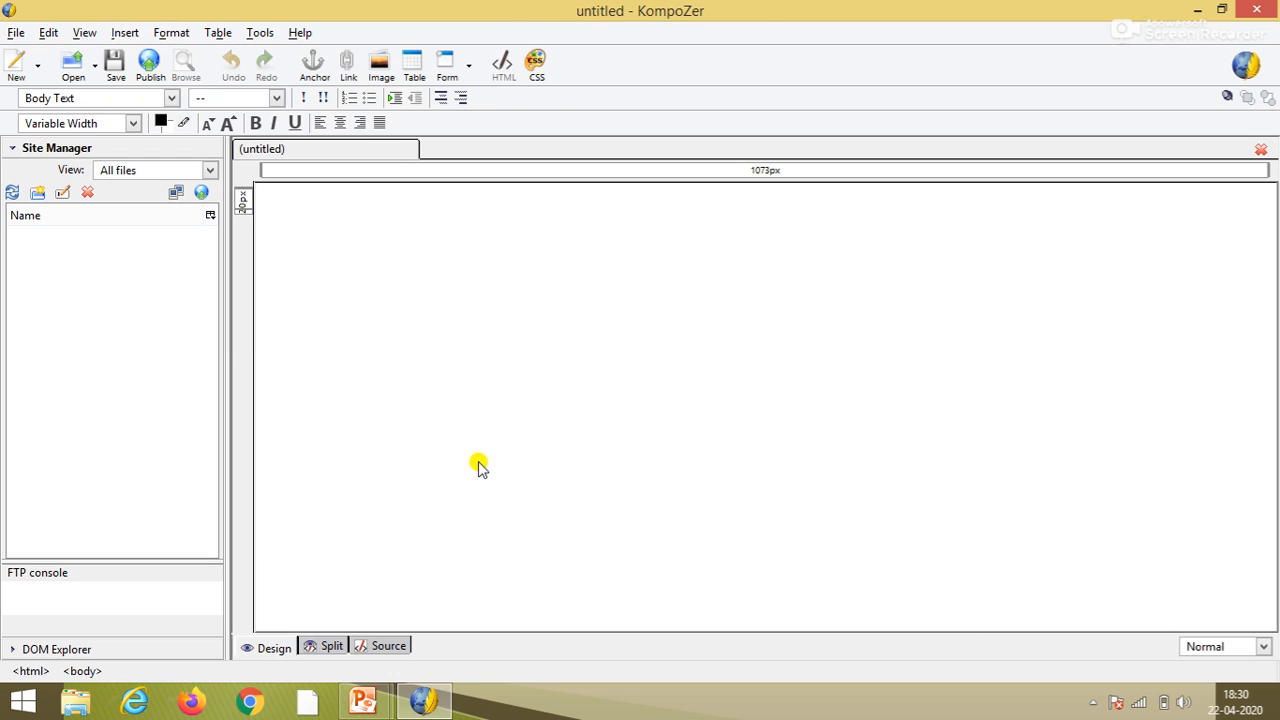
- Place the cursor on the empty page and open the Image Properties dialog
click(545, 262)
click(381, 68)
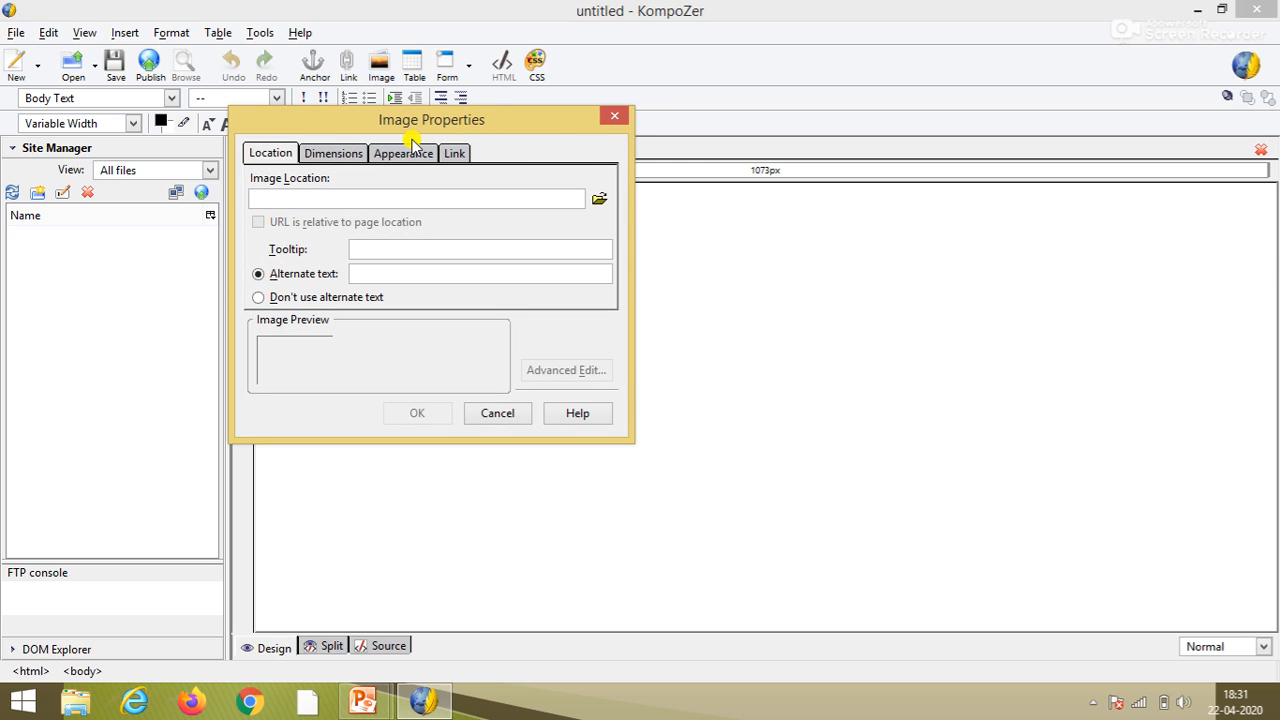
- Insert the CLIPART alarm clock AG00040_.GIF (128 × 142 px) with no alternate text
click(597, 203)
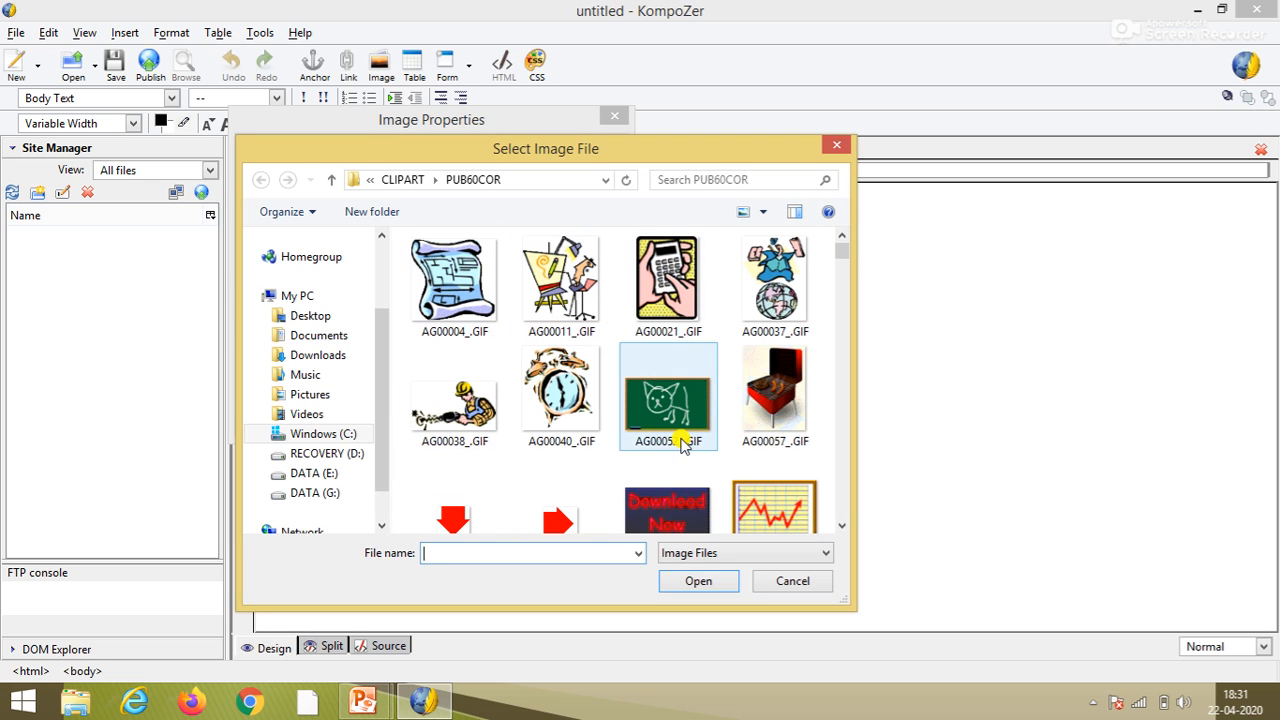
drag(585, 160, 651, 79)
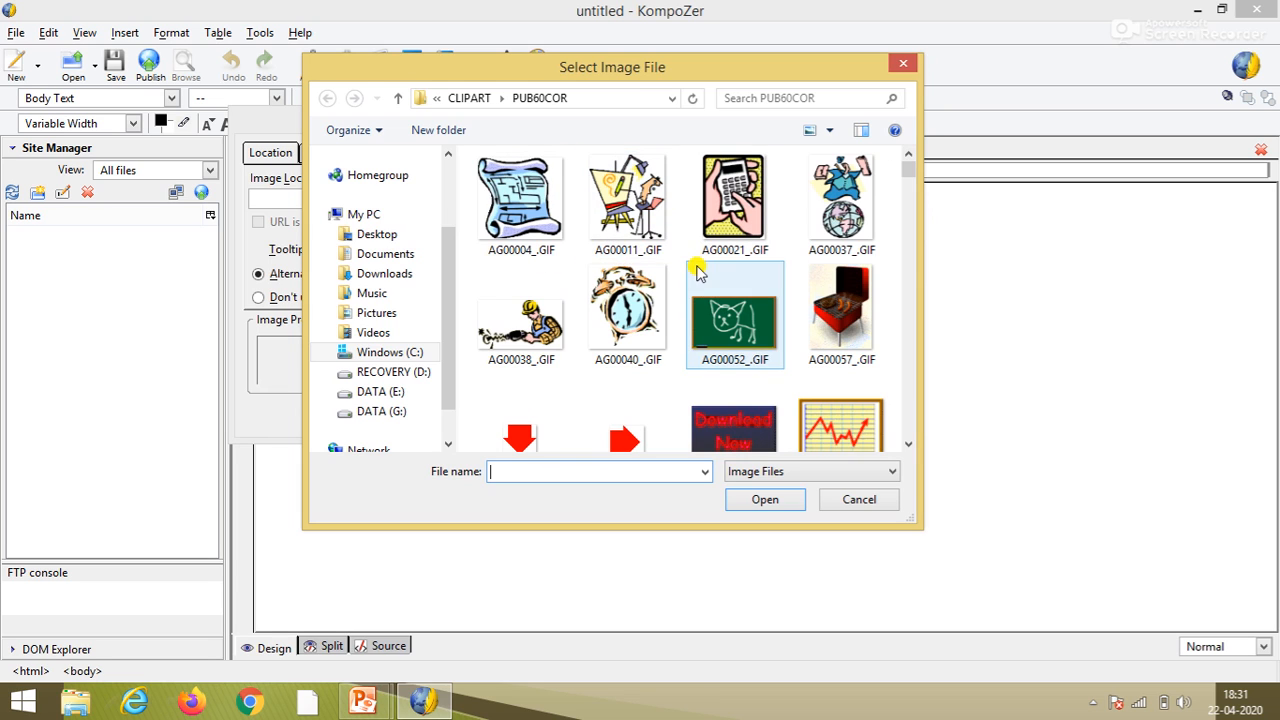
click(625, 316)
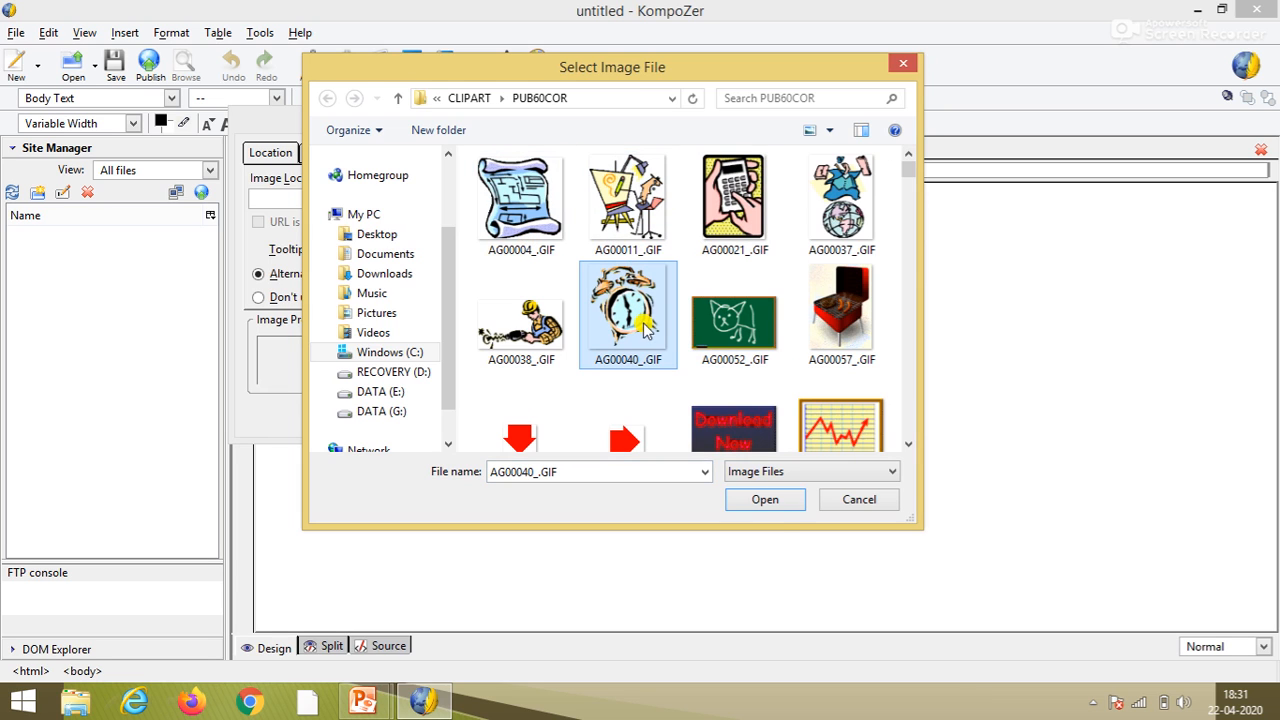
click(766, 500)
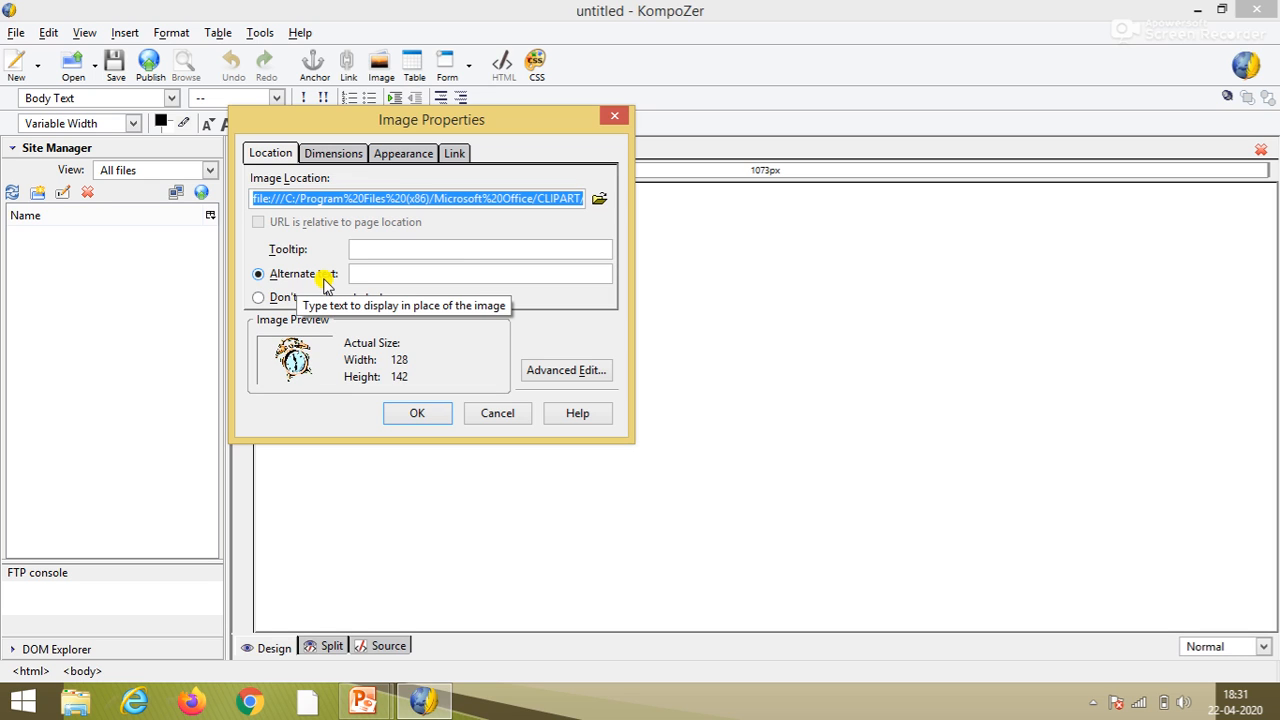
click(280, 298)
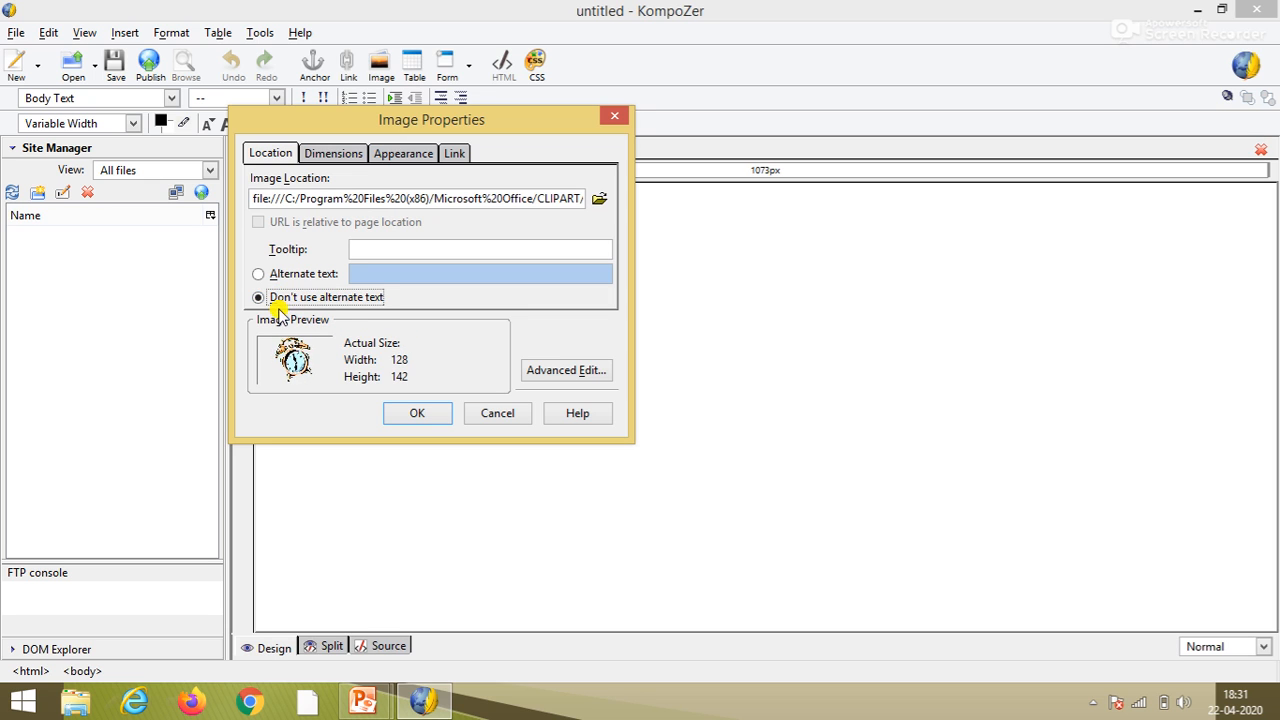
click(420, 414)
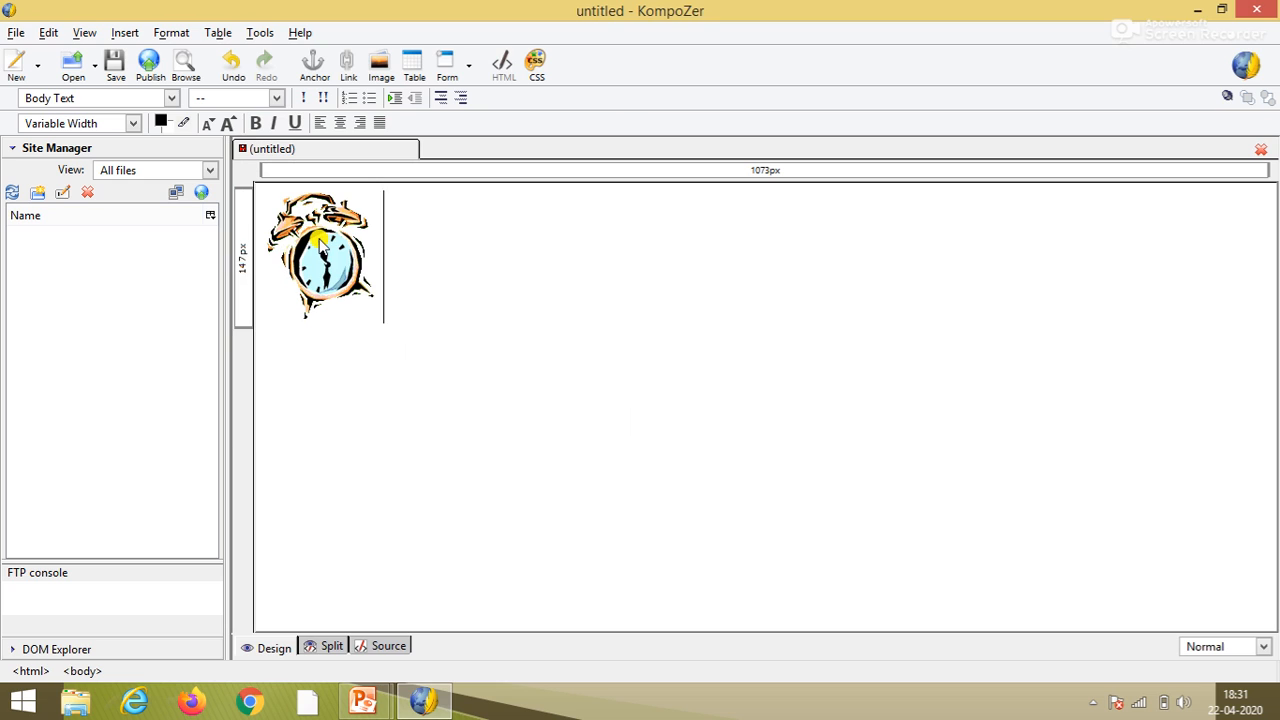
- Save the clock page with title '1' as 1.html on the Desktop
click(467, 287)
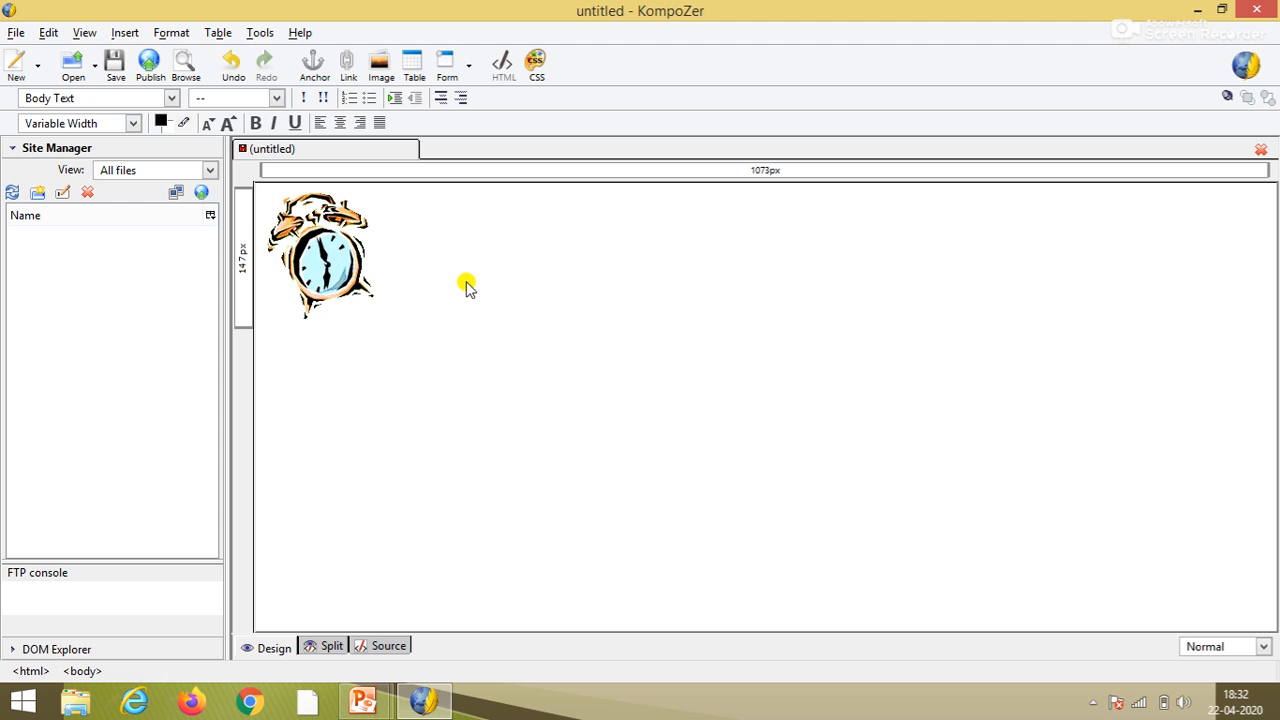
click(119, 76)
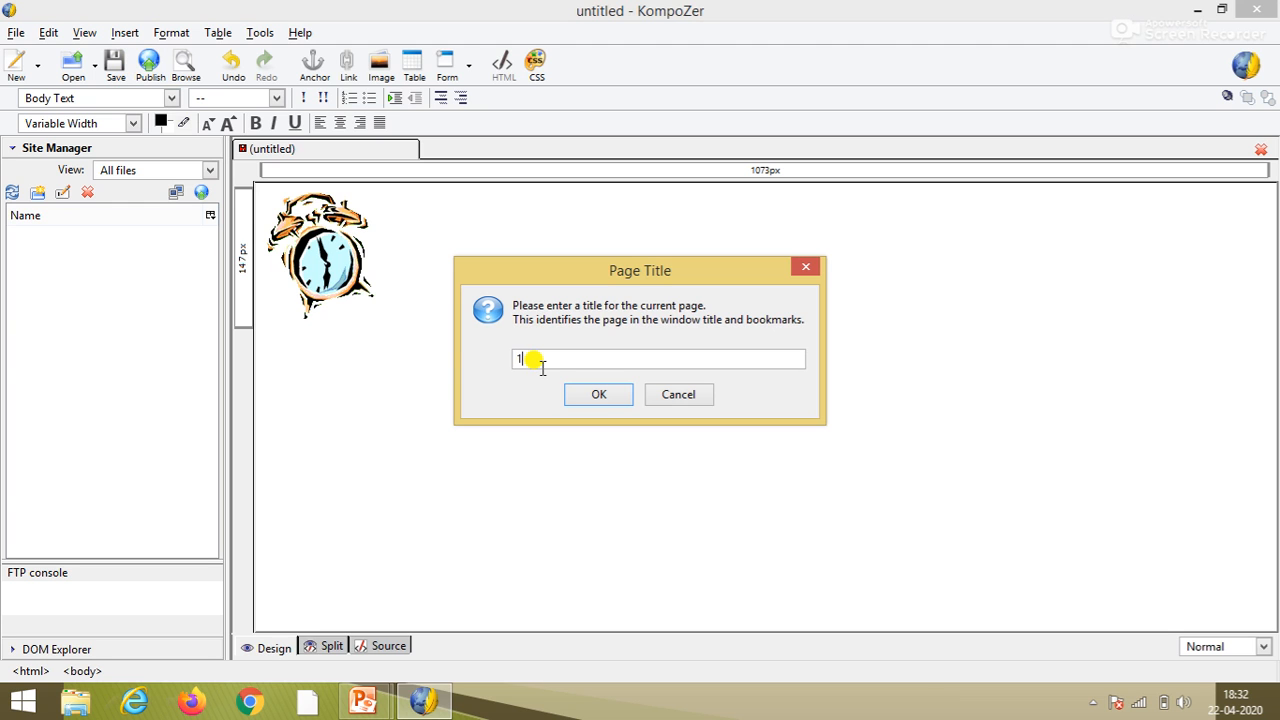
text(1)
key(Return)
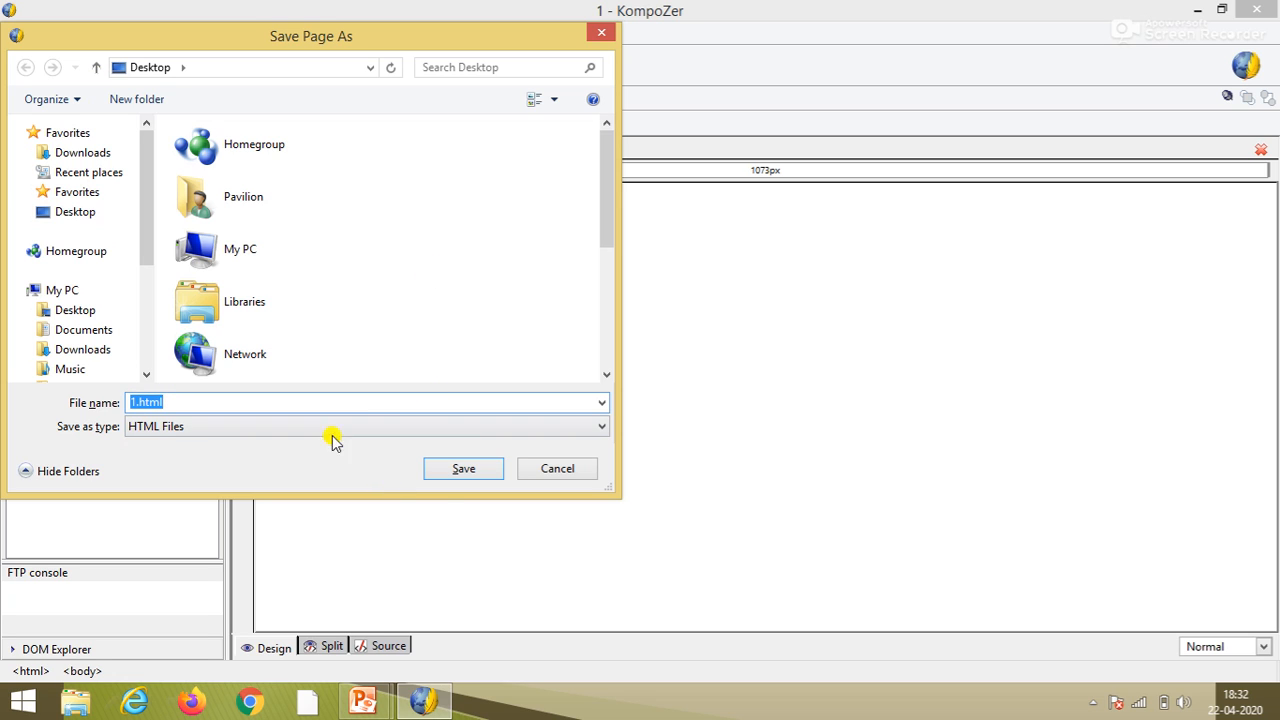
click(466, 470)
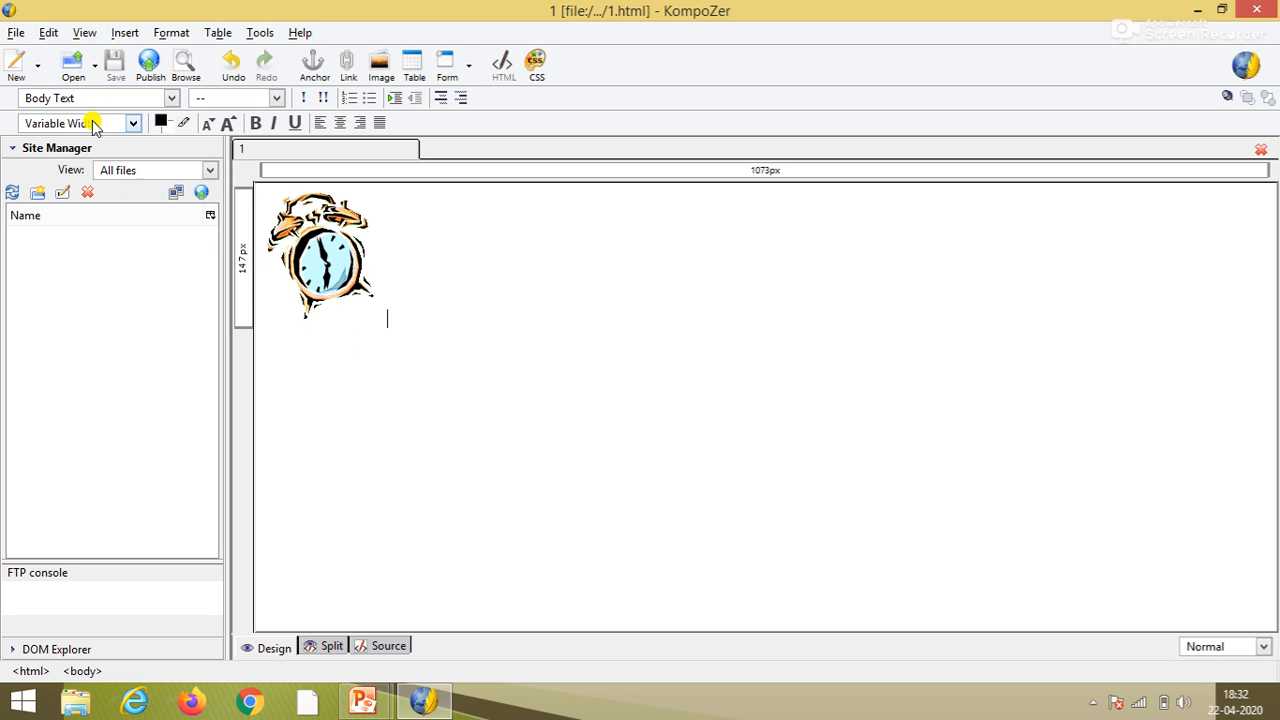
- Open a new blank page in a second tab and begin typing 'clock' on it
click(14, 68)
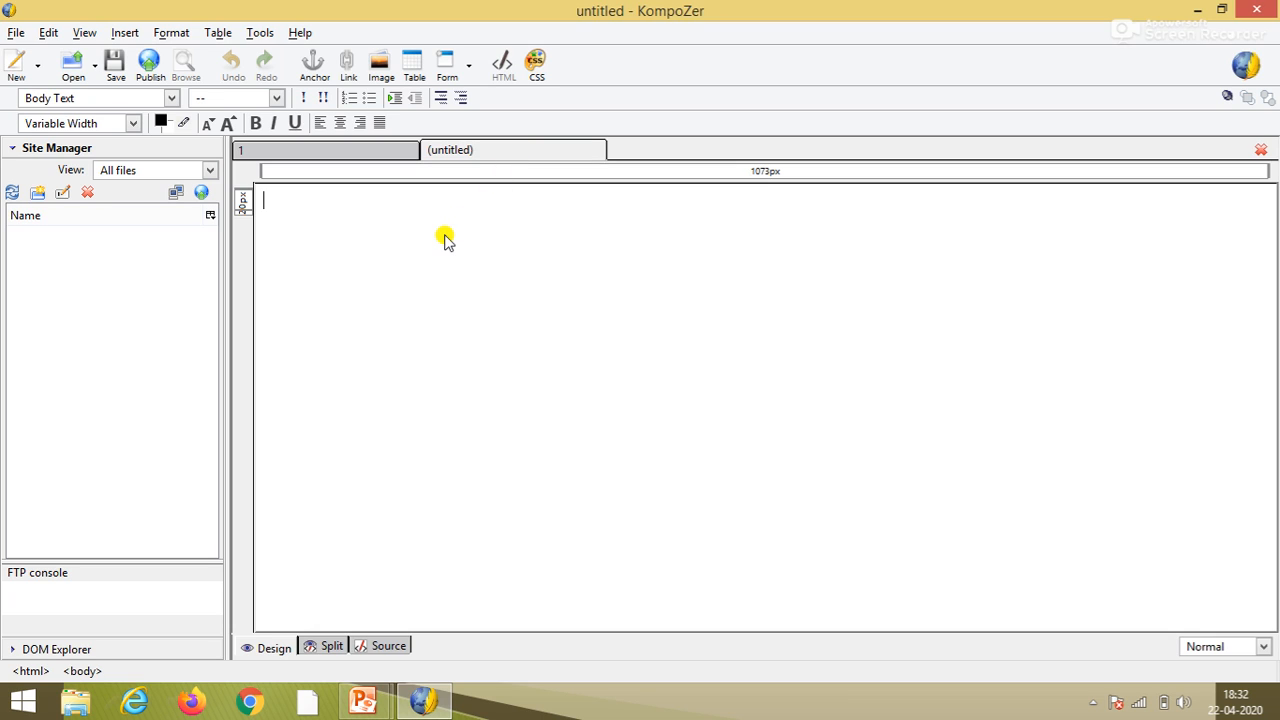
click(380, 150)
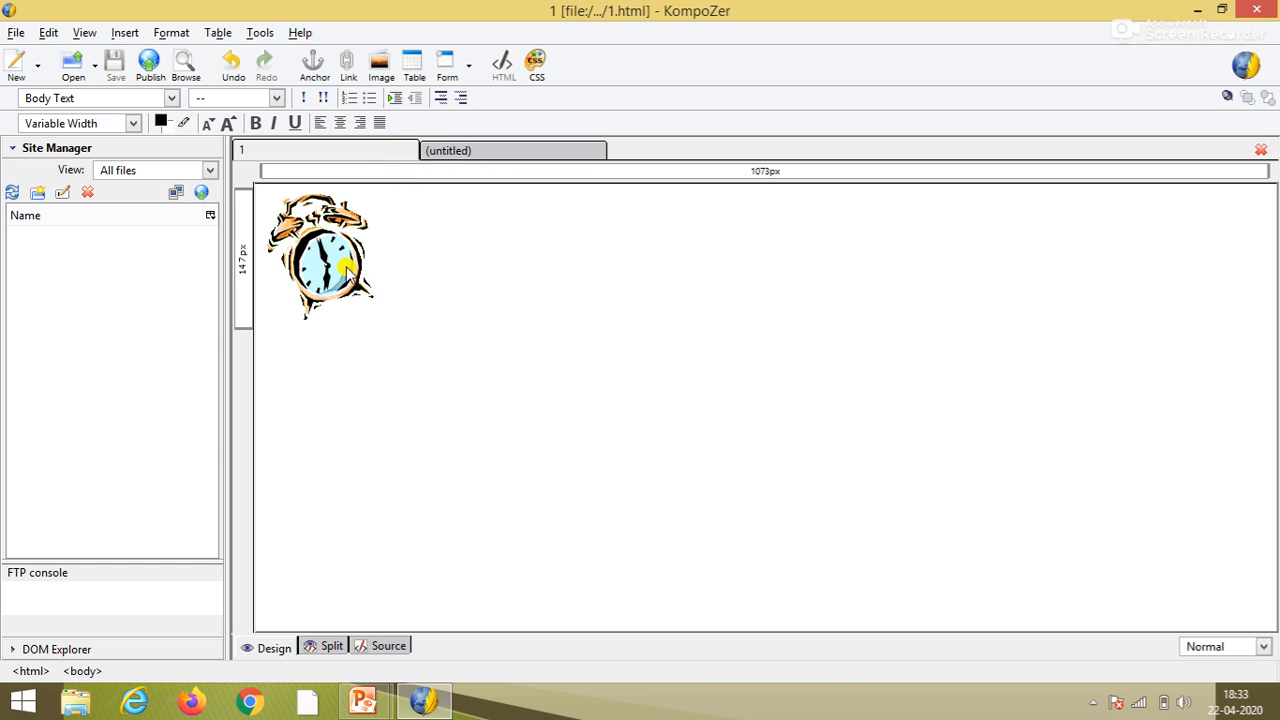
click(467, 151)
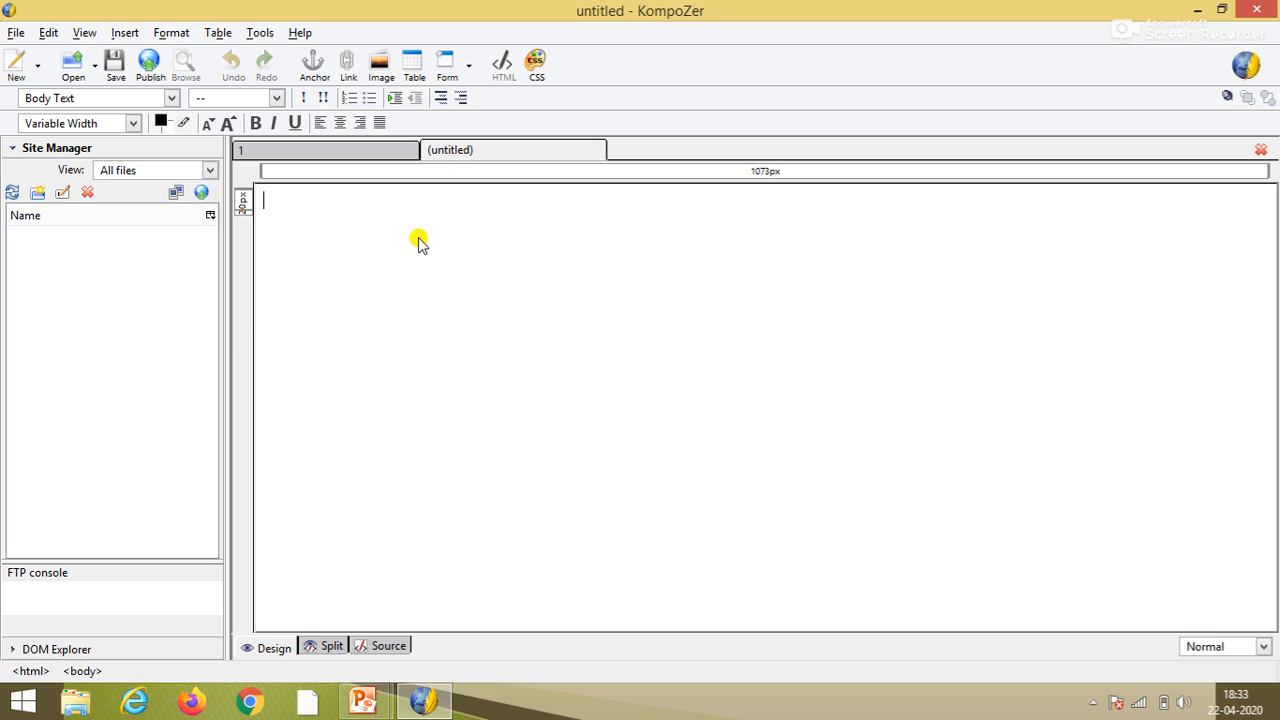
text(clock)
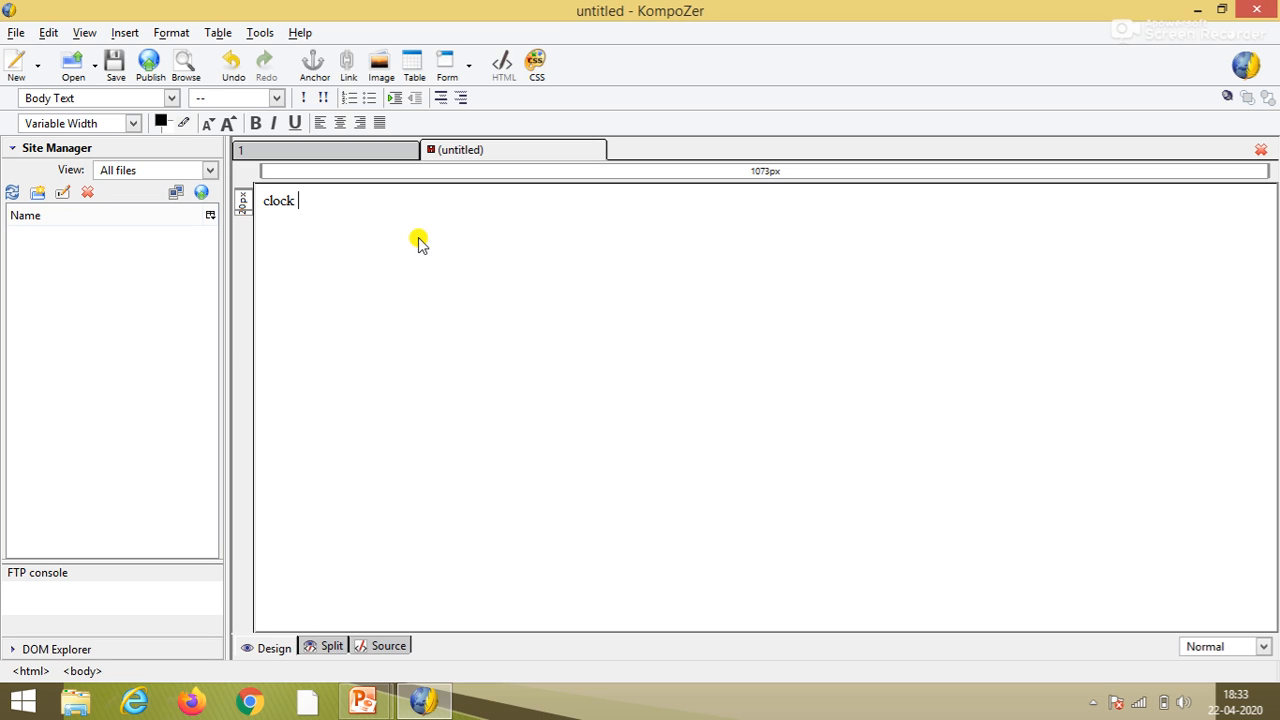
- Fill the page with lines of the word 'clock' pasted repeatedly
key(ctrl+a)
key(Delete)
key(ctrl+v)
key(ctrl+v)
key(ctrl+v)
key(ctrl+v)
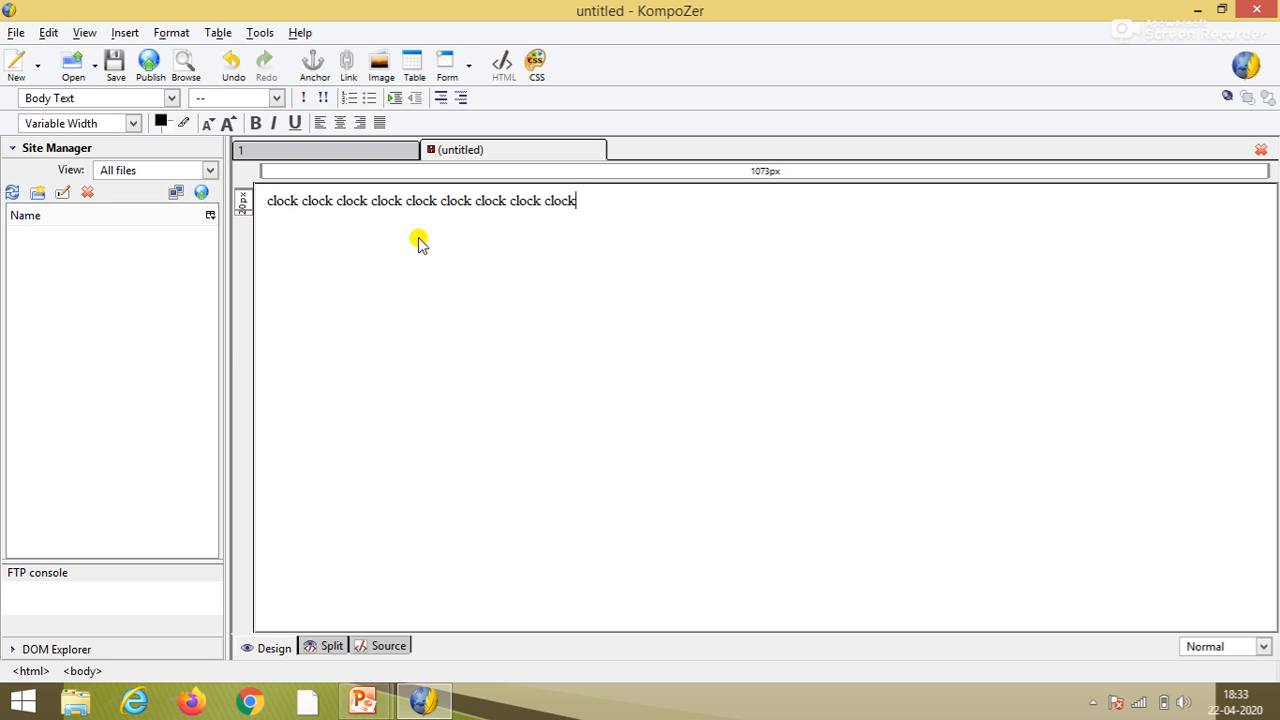
key(ctrl+v)
key(ctrl+v)
key(ctrl+v)
key(ctrl+v)
key(ctrl+v)
key(ctrl+v)
key(ctrl+v)
key(ctrl+v)
key(ctrl+v)
key(Return)
key(ctrl+v)
key(ctrl+v)
key(ctrl+v)
key(ctrl+v)
key(ctrl+v)
key(ctrl+v)
key(ctrl+v)
key(ctrl+v)
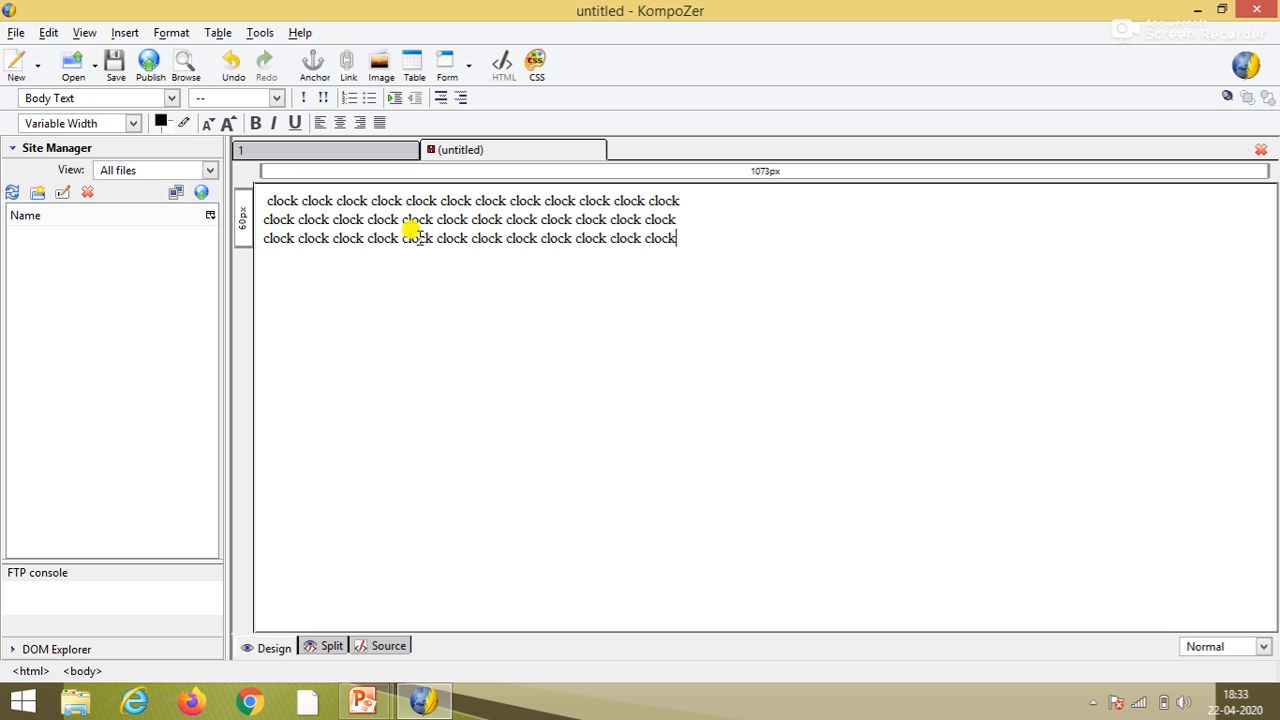
- Select all three lines of clock text
key(ctrl+a)
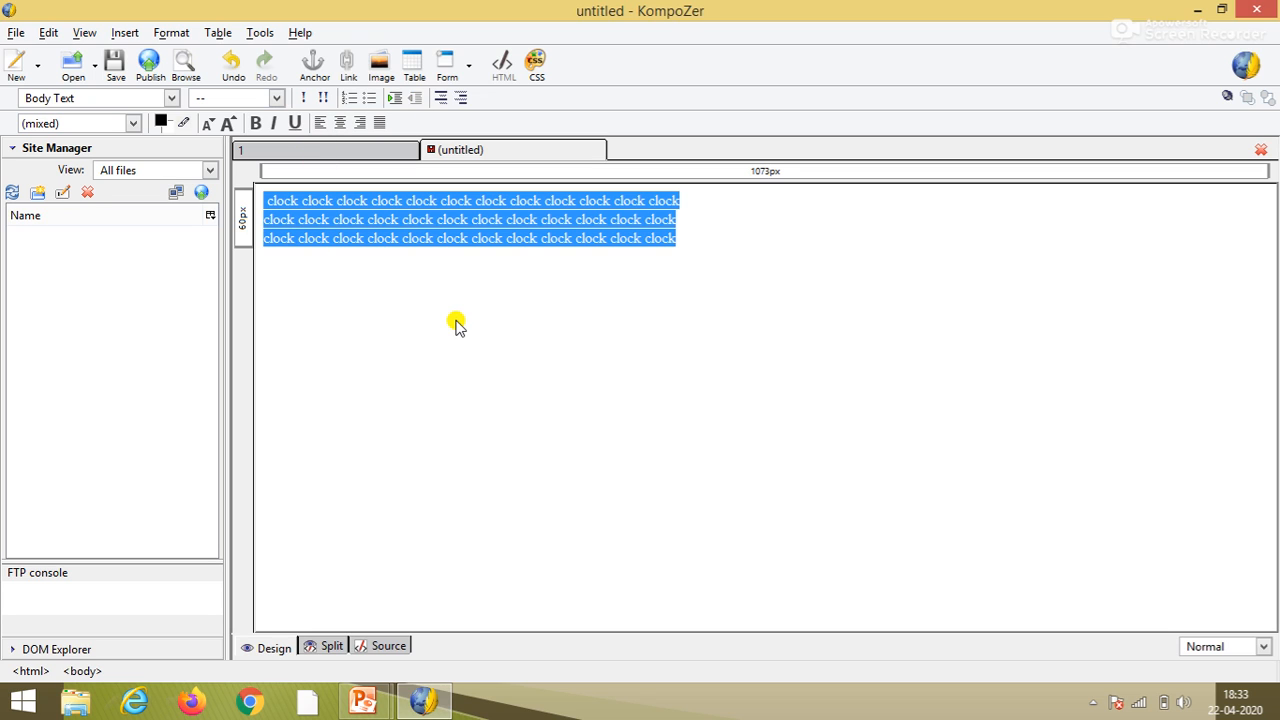
click(660, 240)
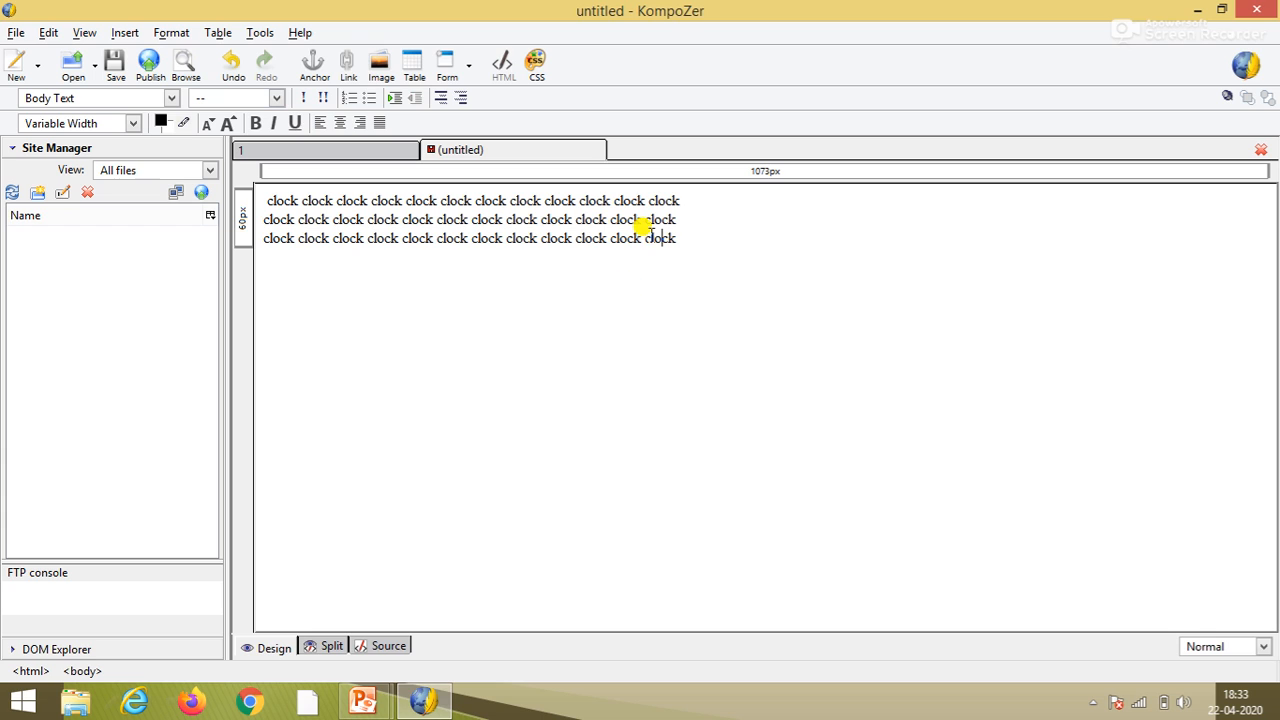
drag(678, 240, 257, 204)
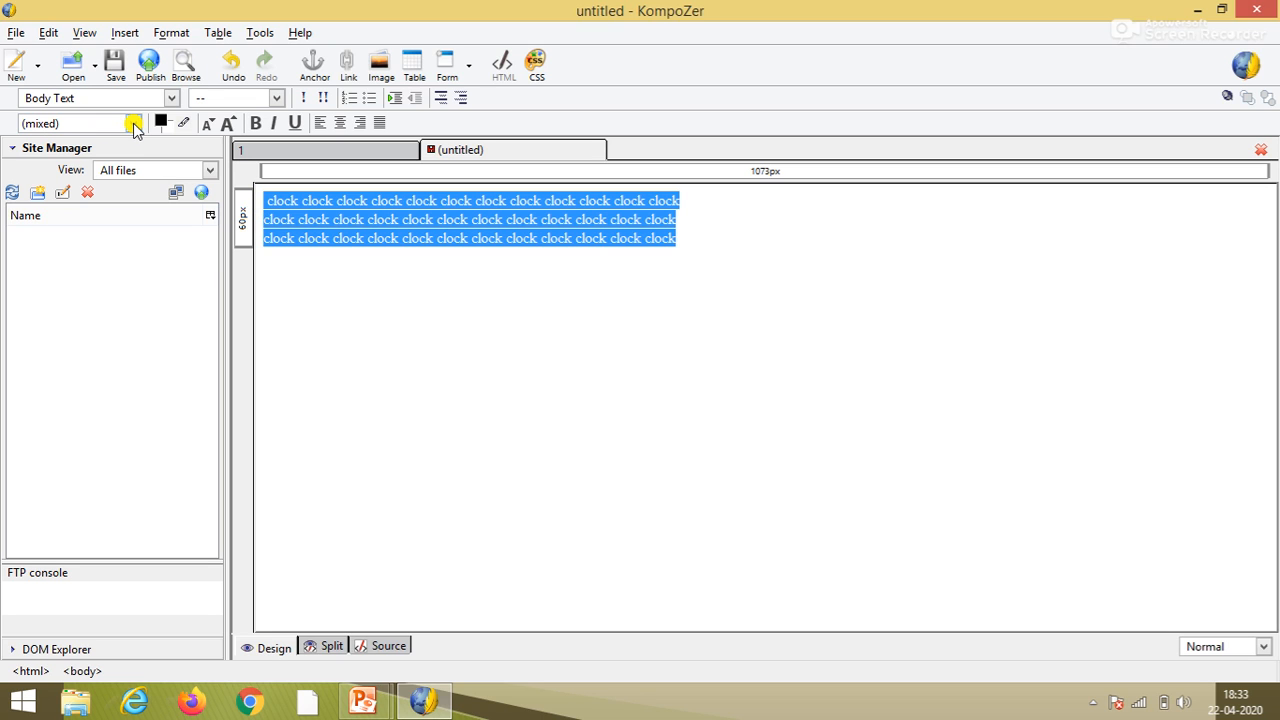
- Make the clock lines Heading 5 in AR CENA, two sizes larger and not bold
click(172, 98)
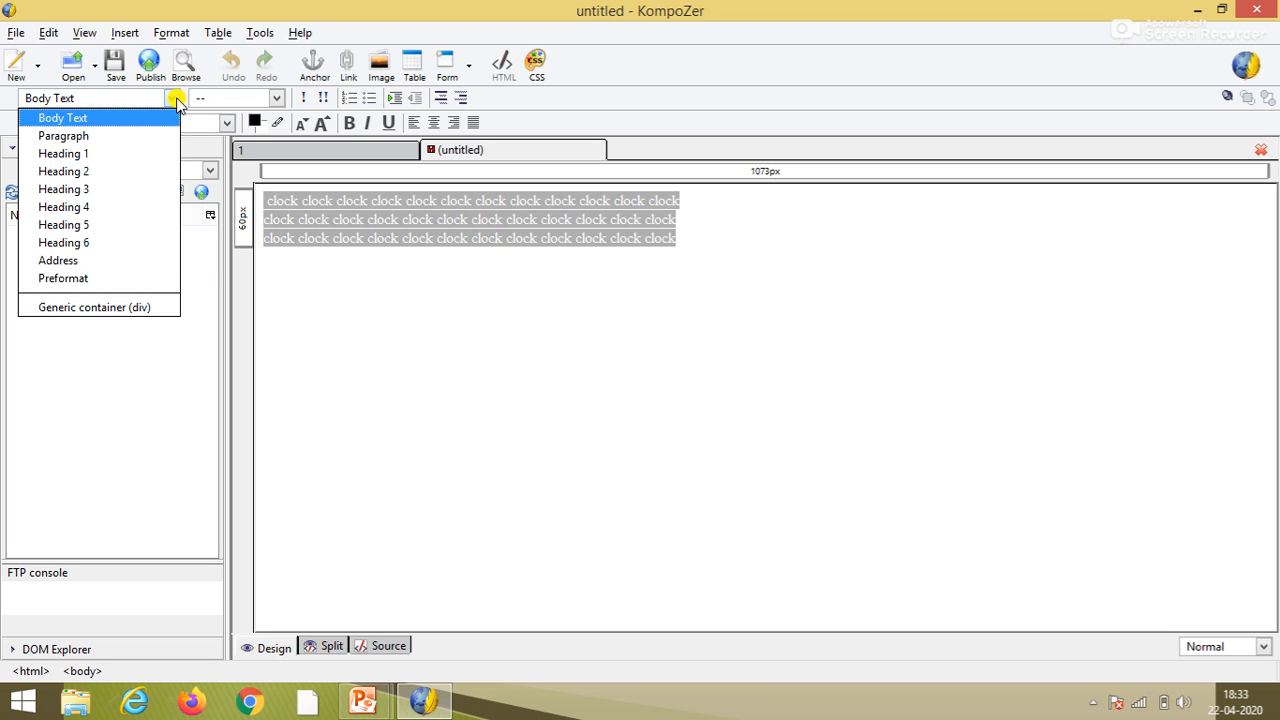
click(118, 224)
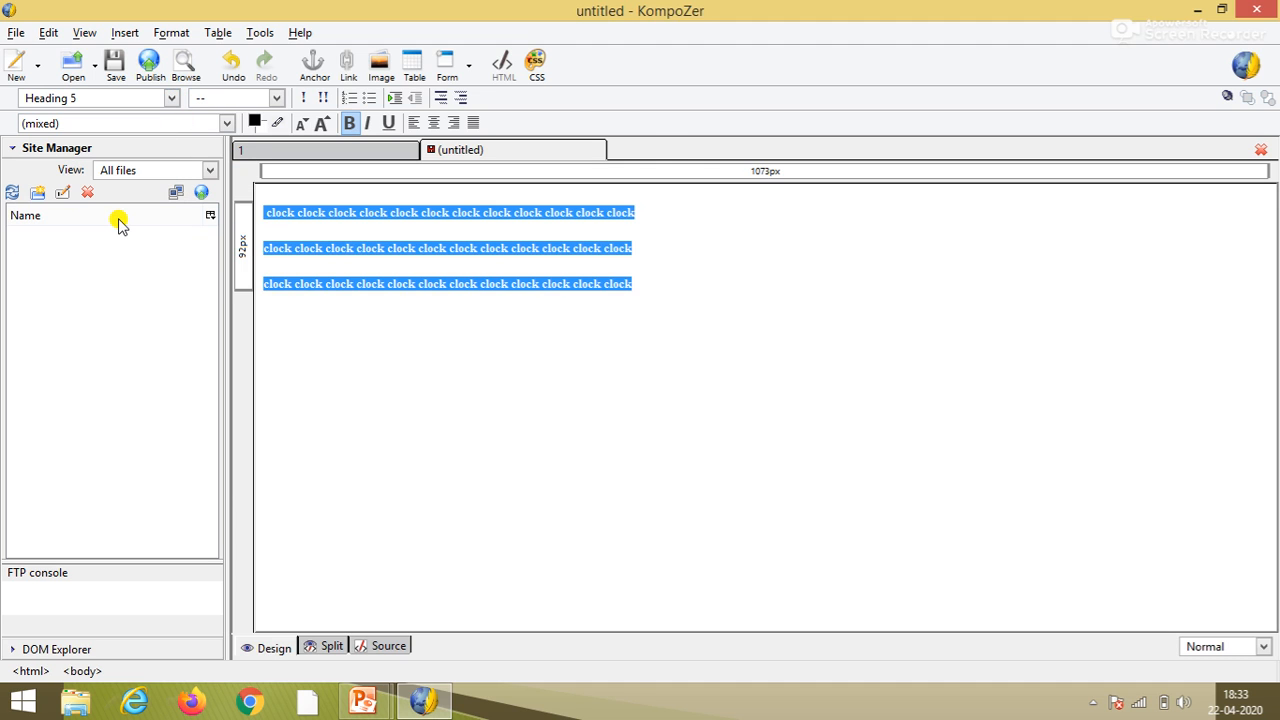
click(222, 124)
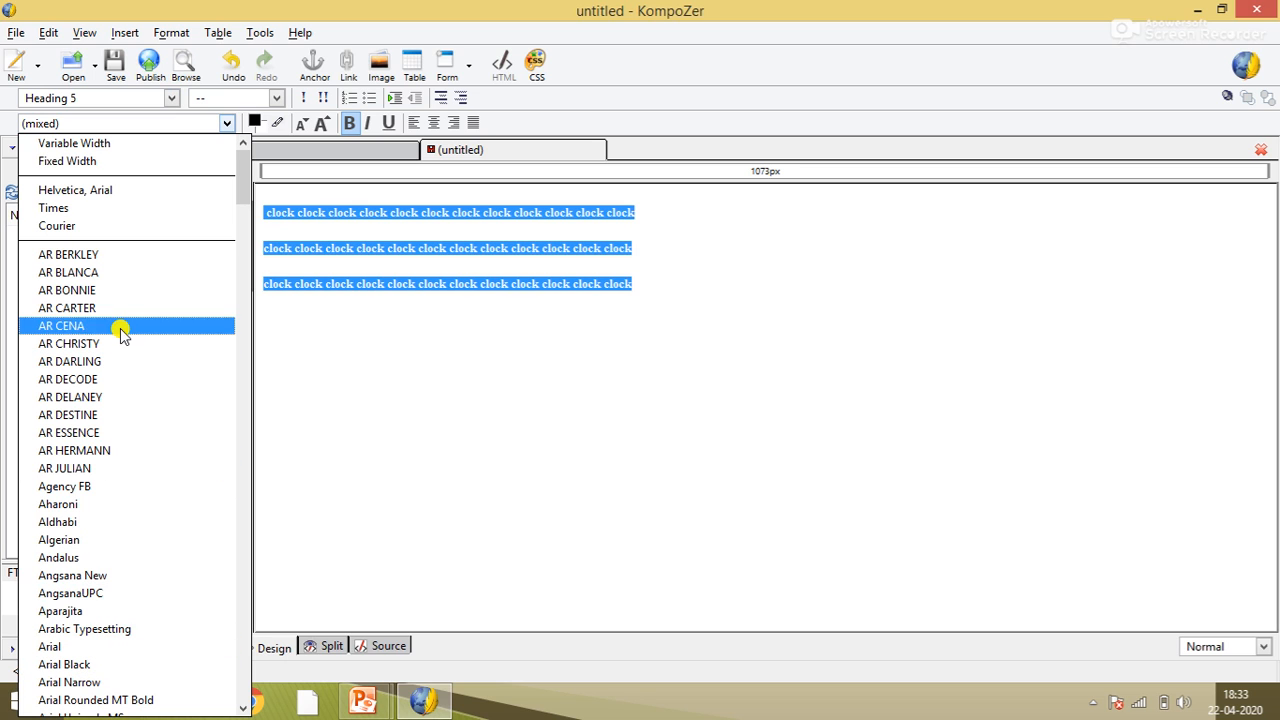
click(113, 327)
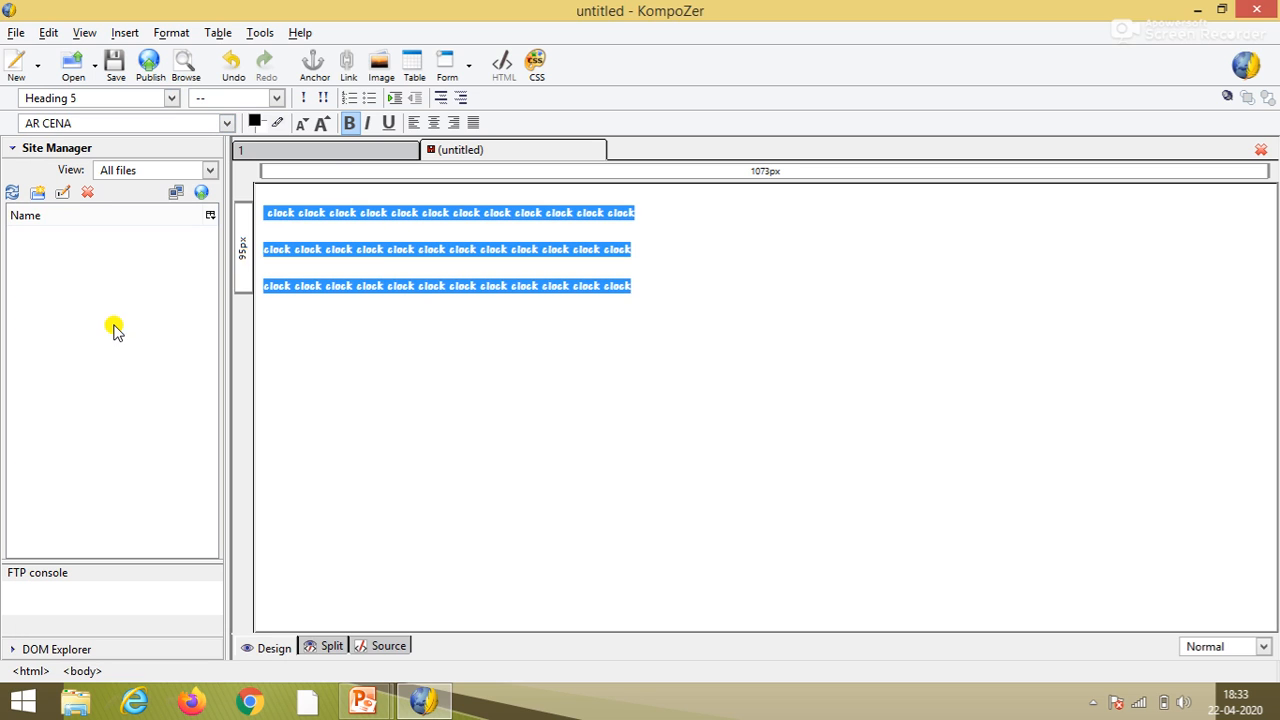
click(323, 124)
click(323, 124)
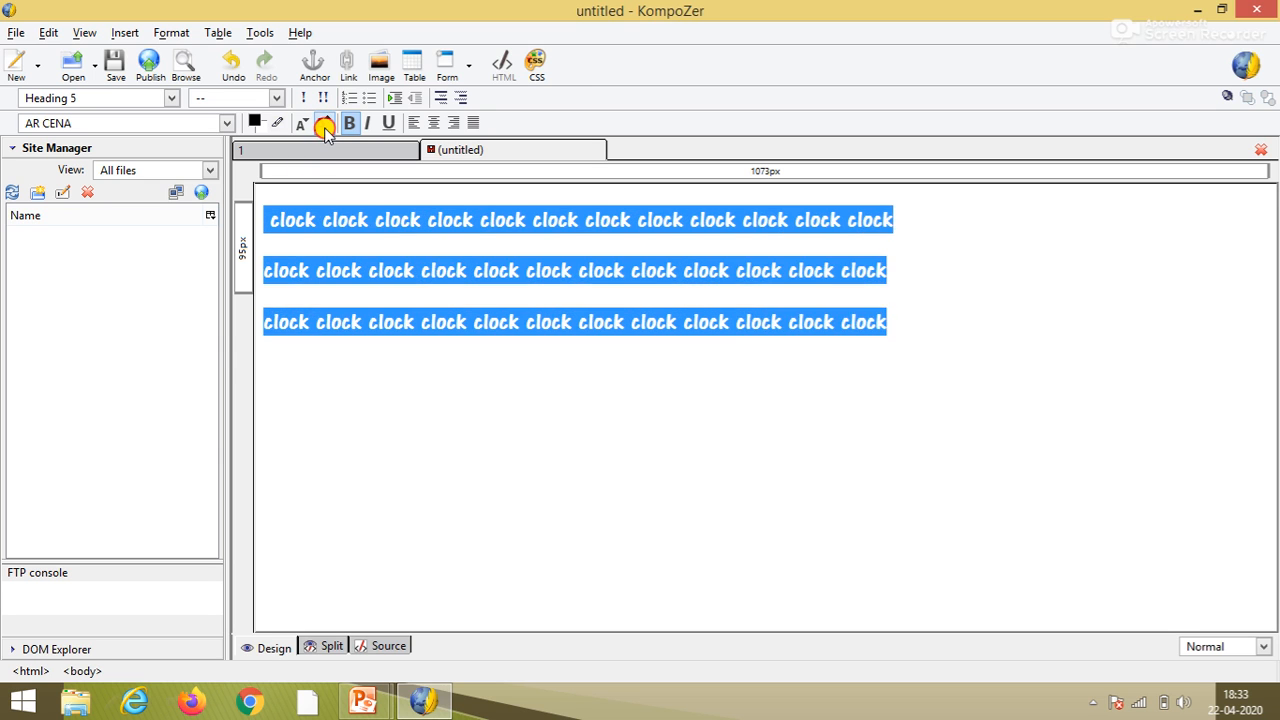
click(323, 124)
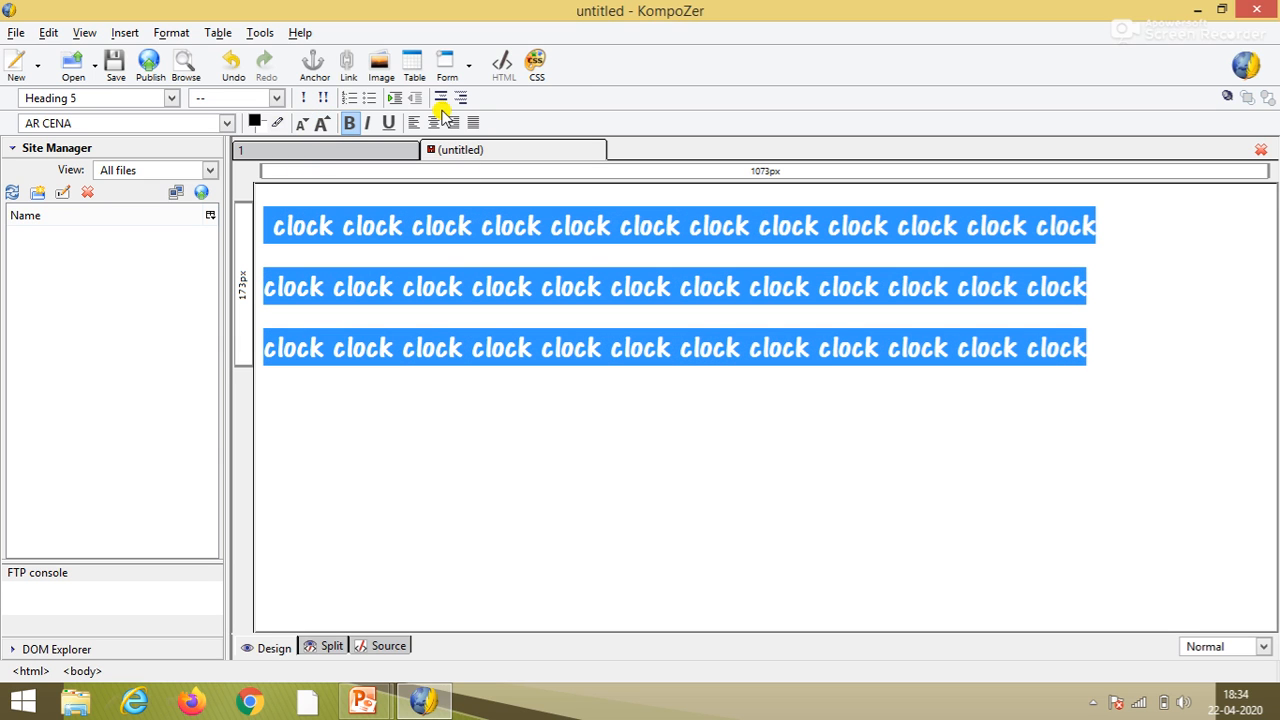
click(349, 122)
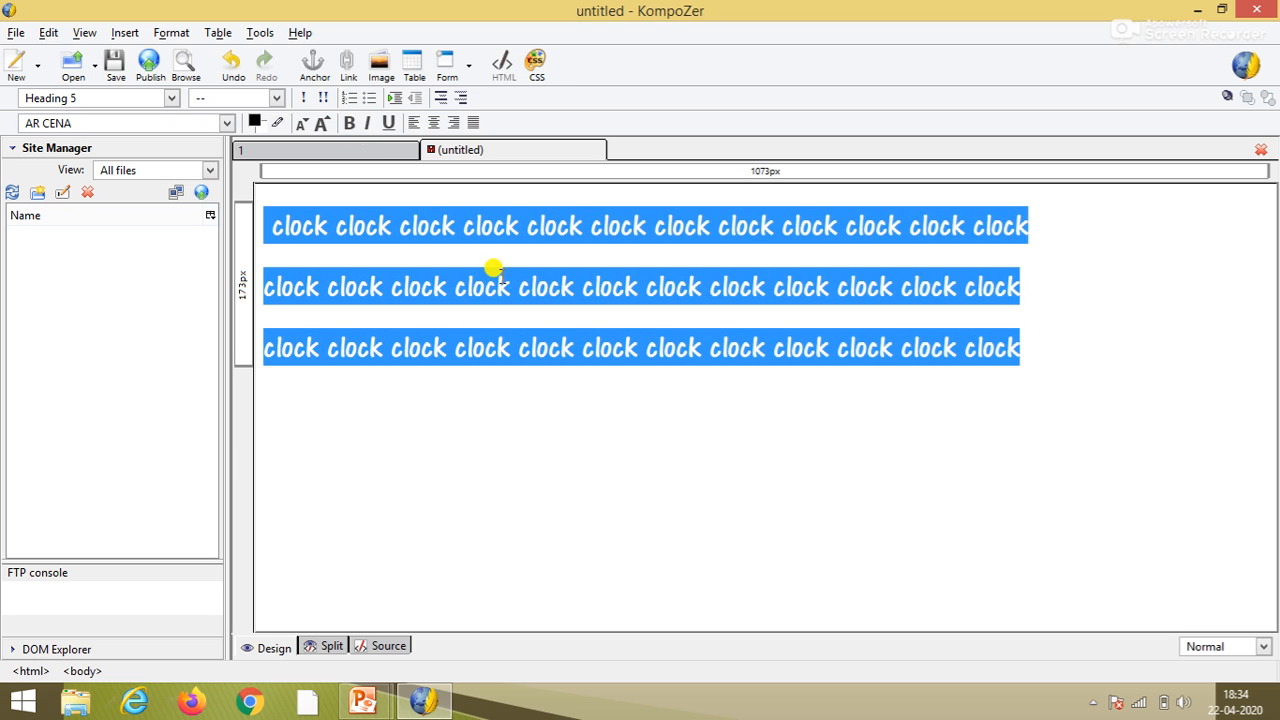
click(256, 122)
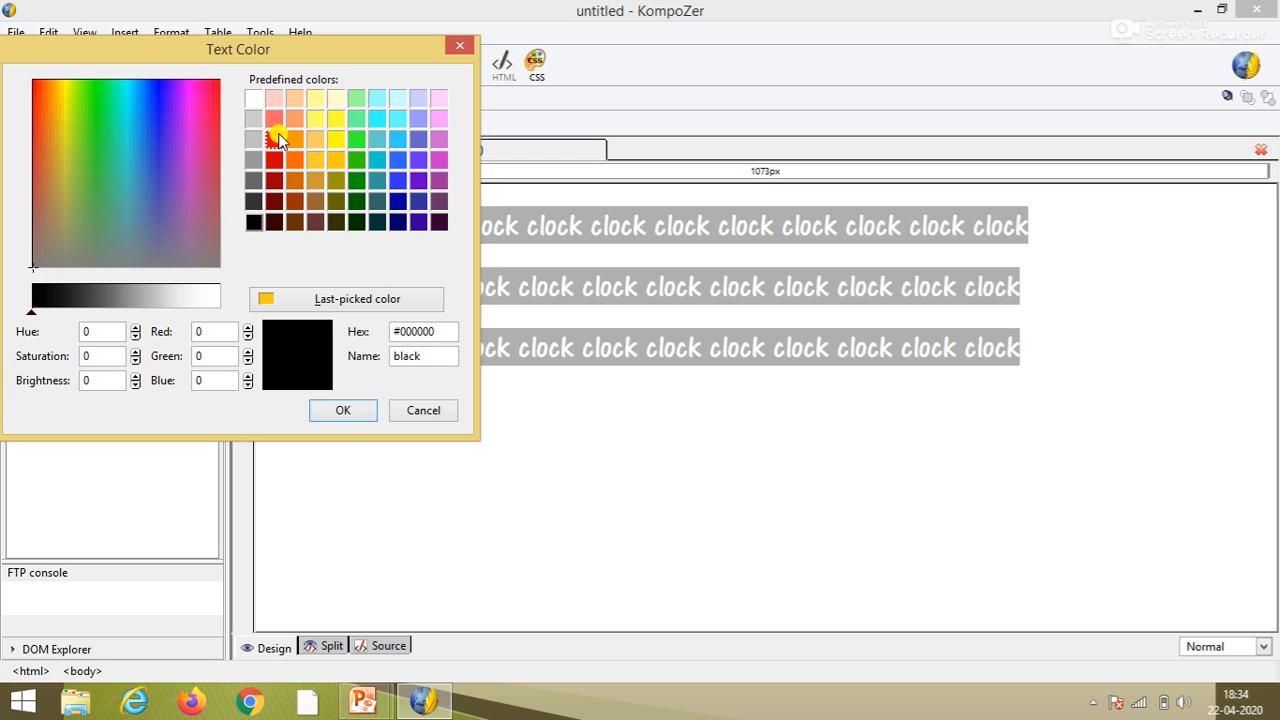
- Colour the clock text red and deselect it to check the result
click(276, 139)
click(343, 410)
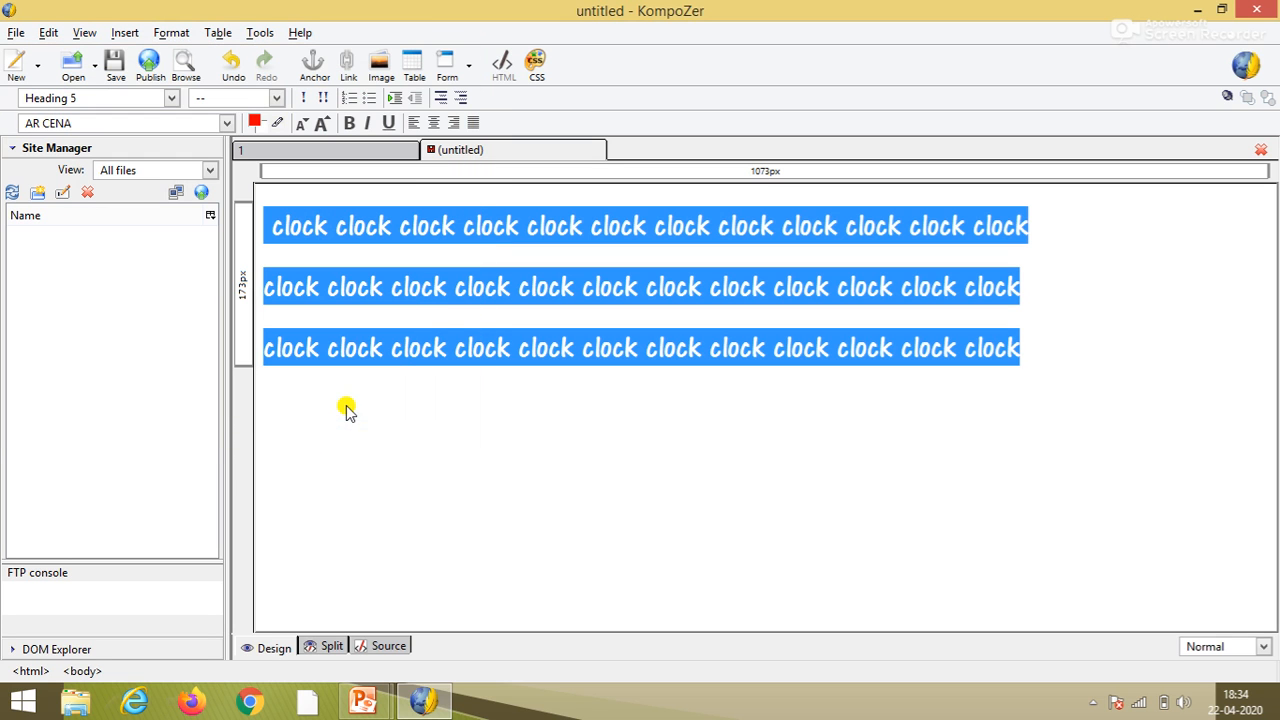
click(729, 340)
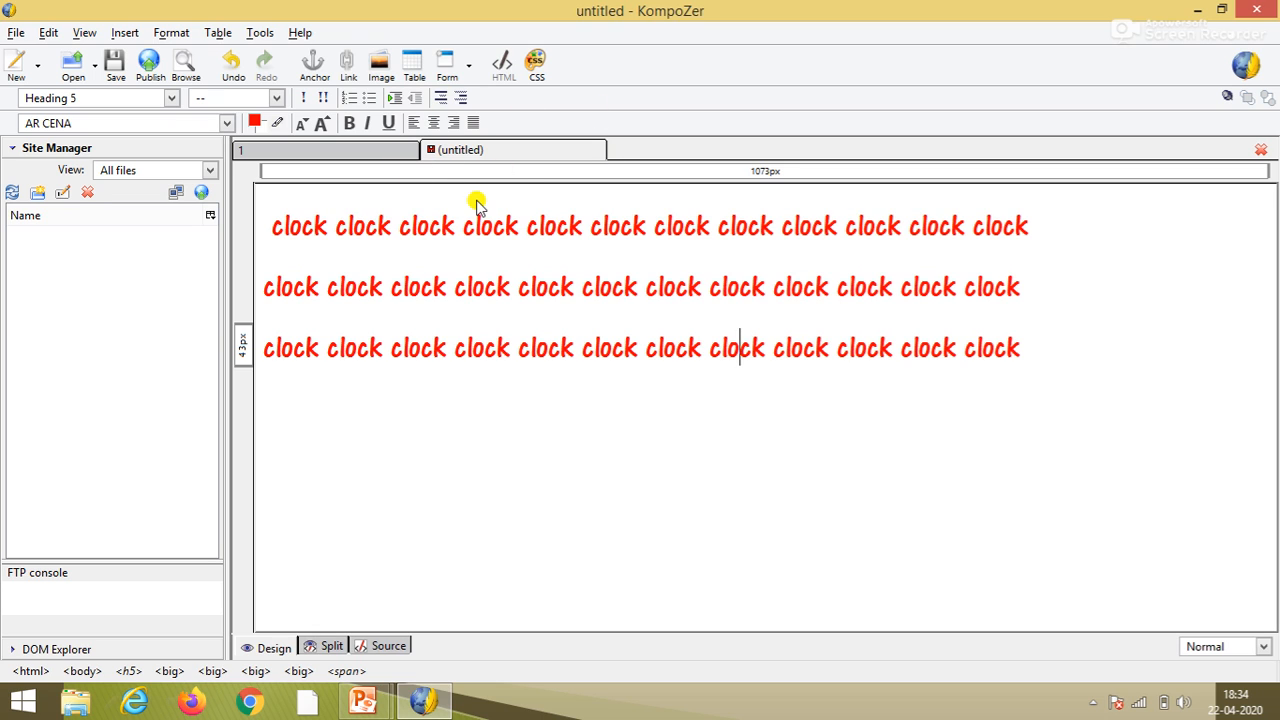
- Save the red clock page as 2.html titled '2', then flip between the two page tabs
click(122, 86)
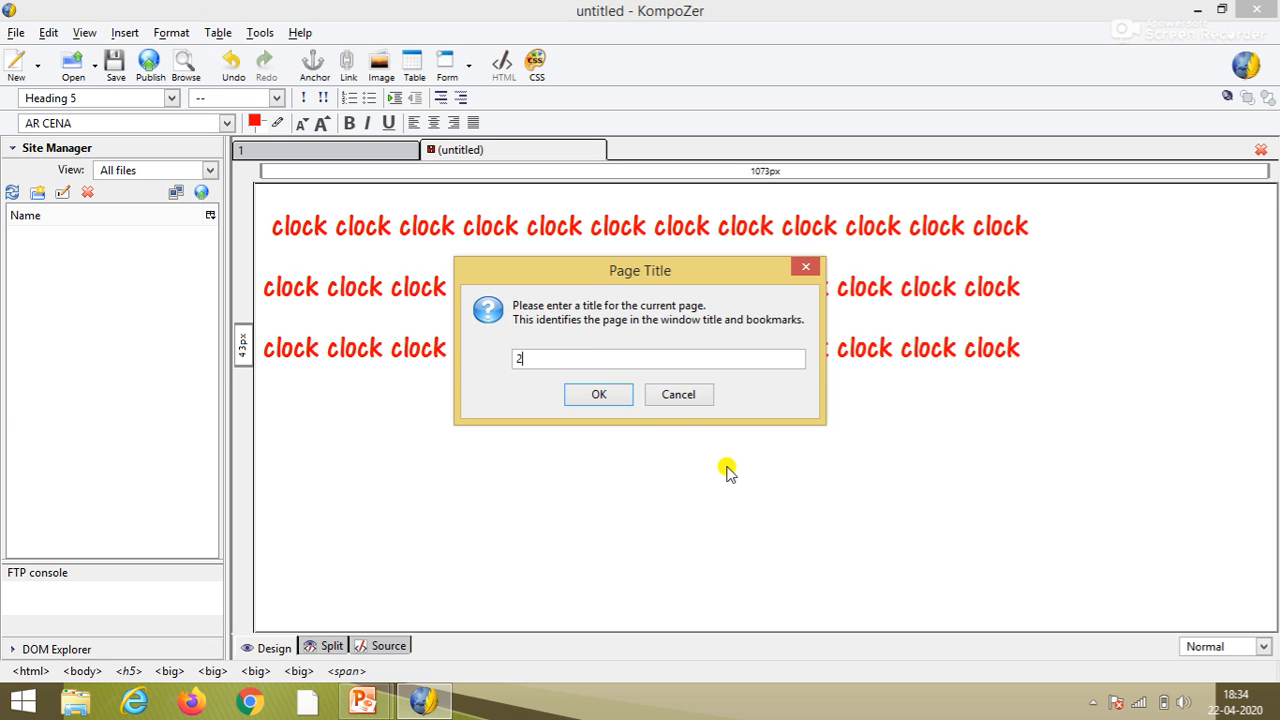
key(Return)
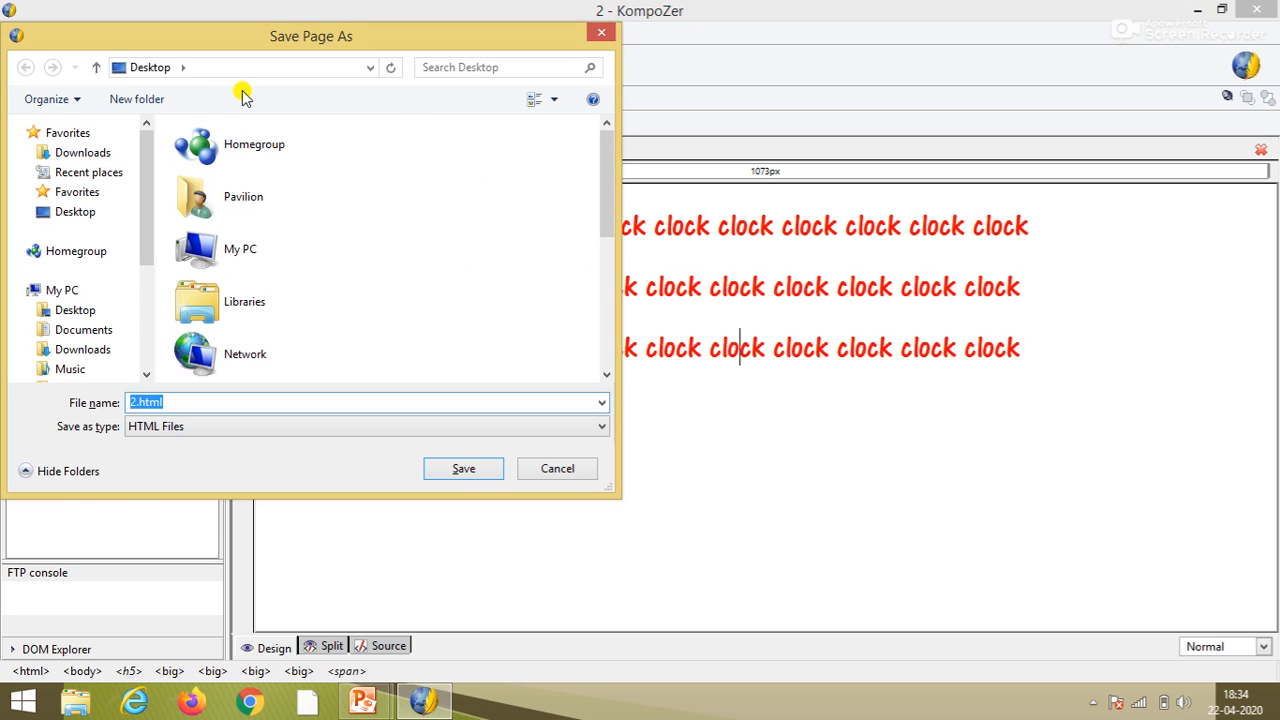
click(464, 472)
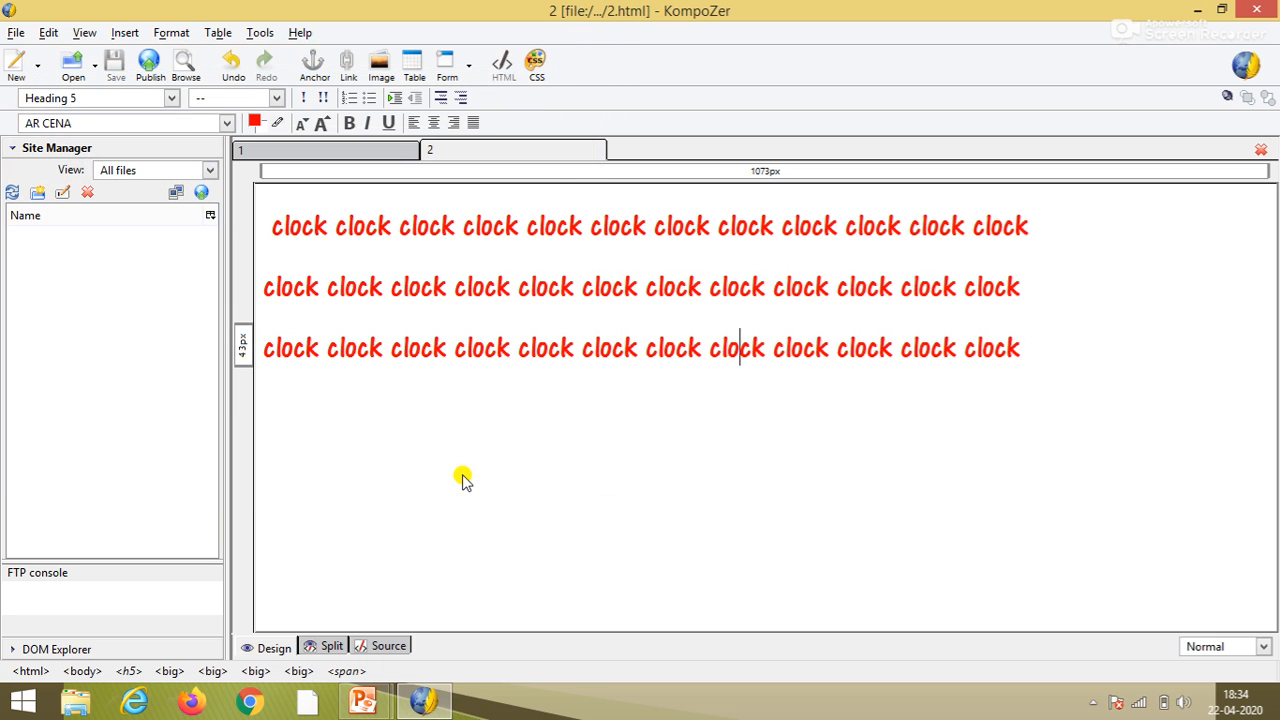
click(368, 150)
click(435, 155)
- On the 1.html tab, add 'clock' beneath the alarm-clock image and save with Ctrl+S
click(390, 158)
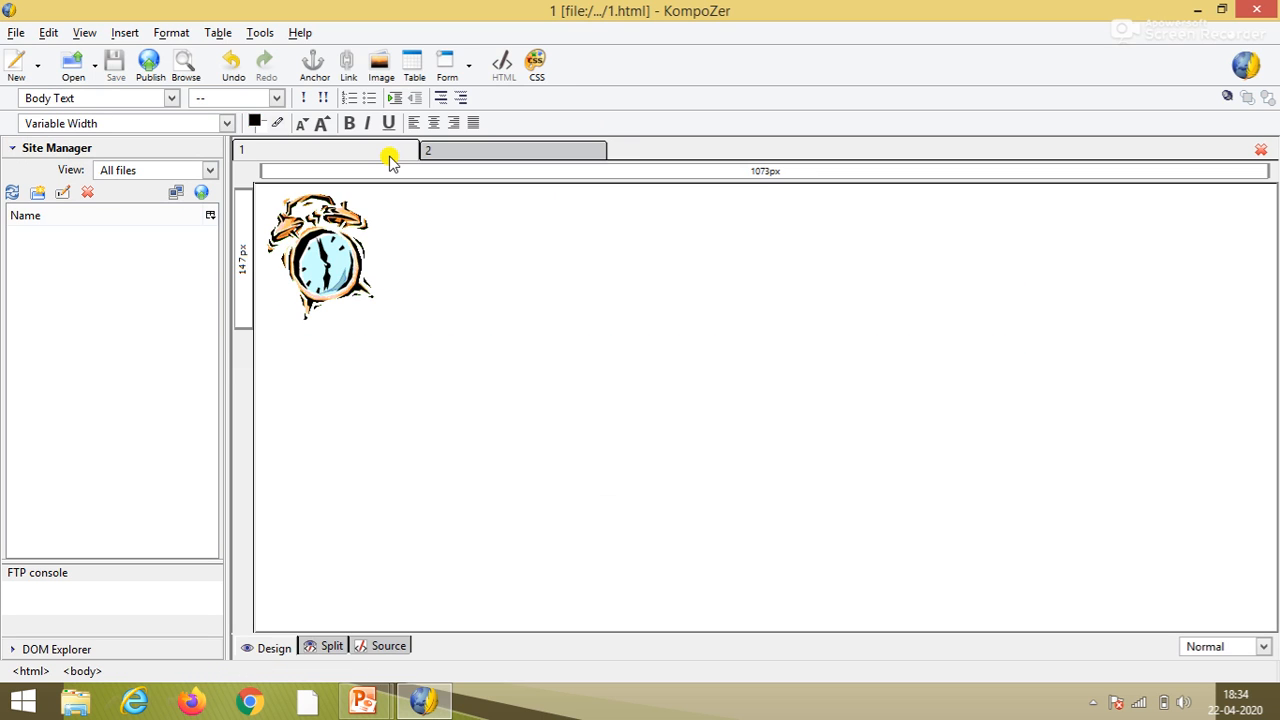
click(492, 158)
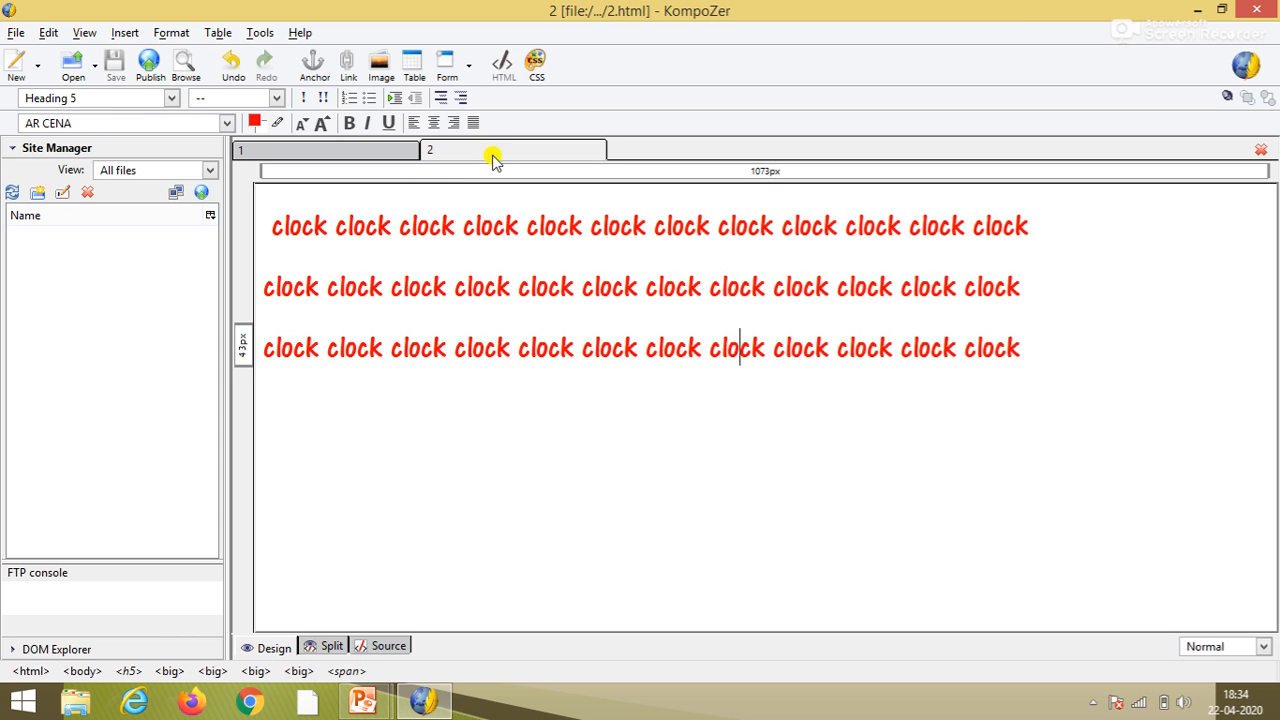
click(382, 156)
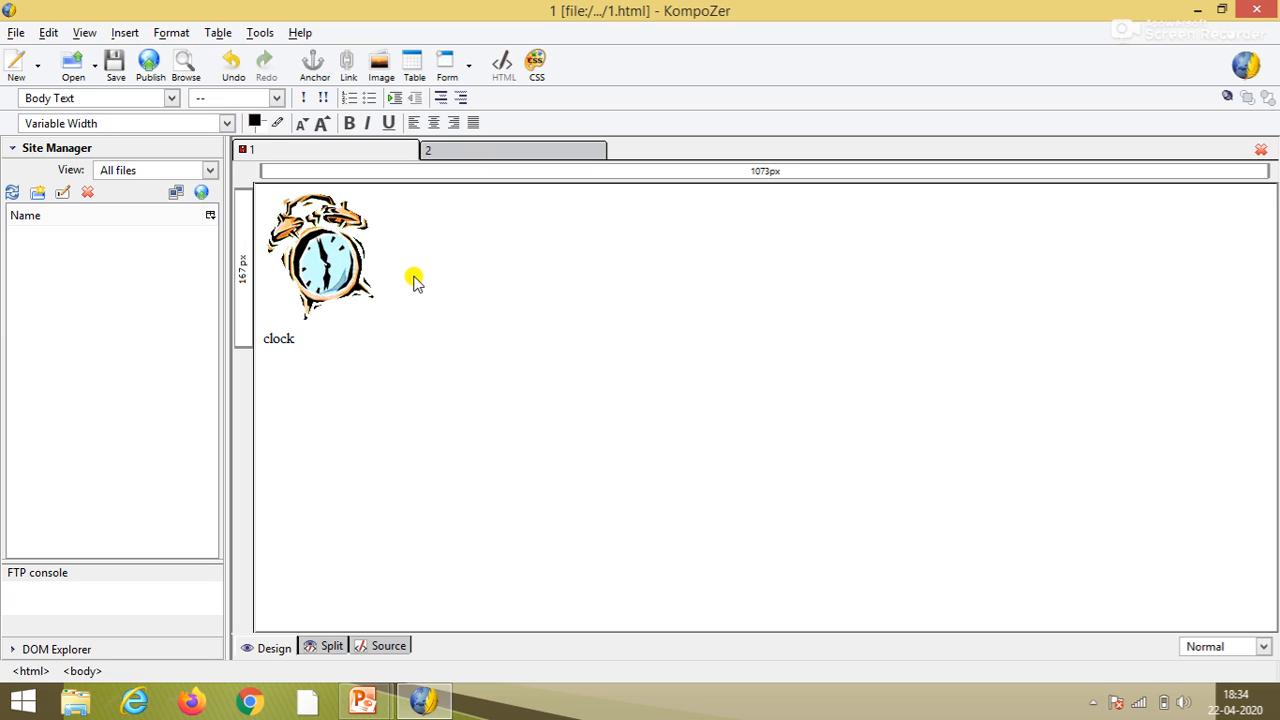
key(ctrl+s)
- Select the clock image and the word 'clock', create a link, and browse for its target file
drag(300, 340, 256, 295)
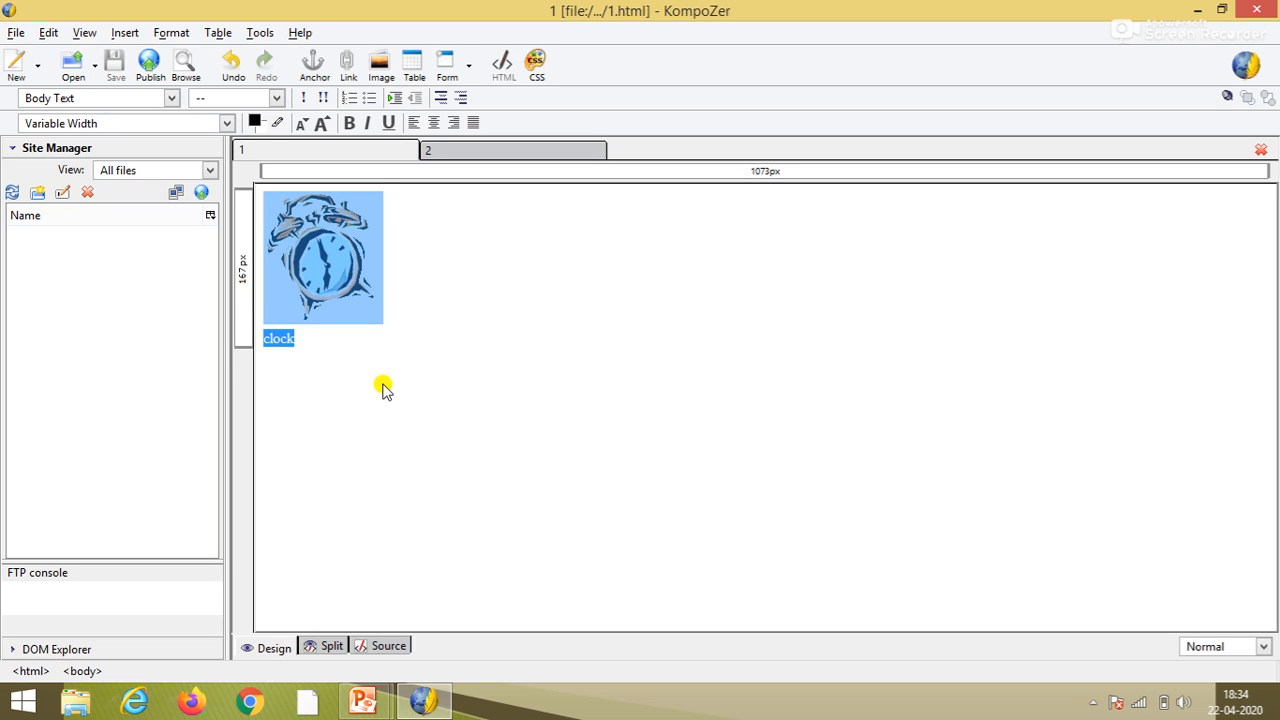
right_click(311, 283)
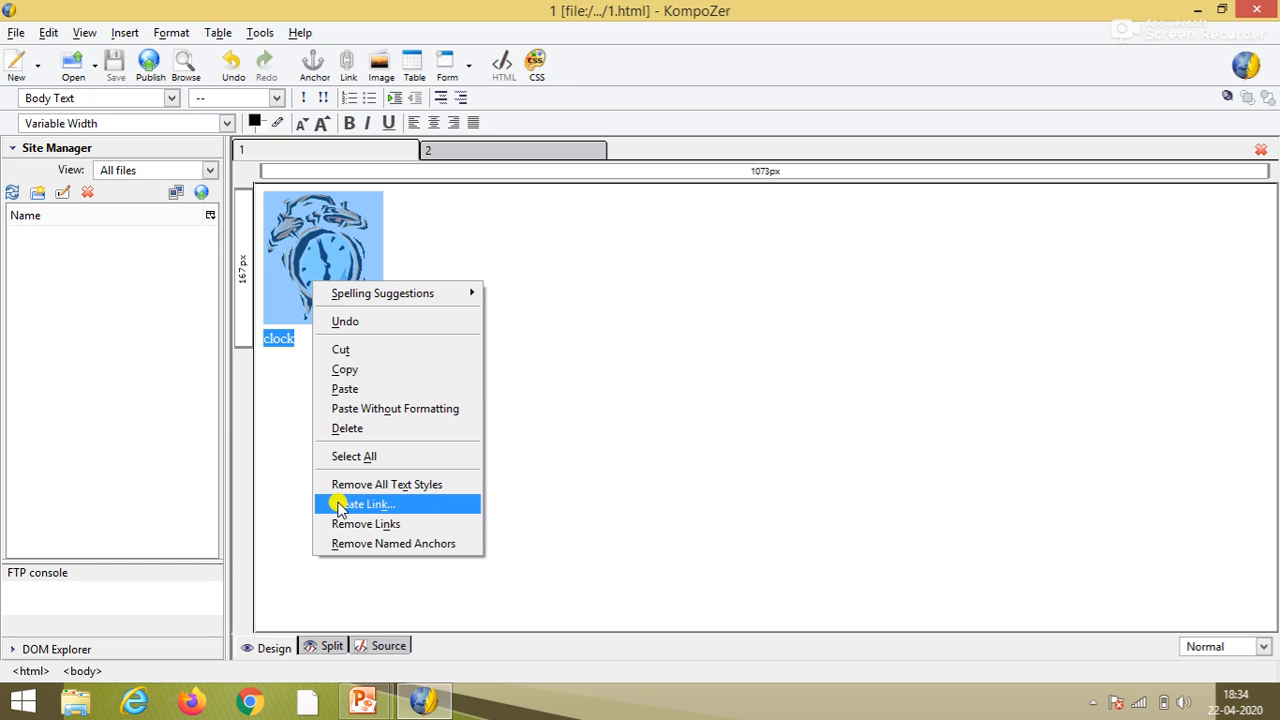
click(355, 83)
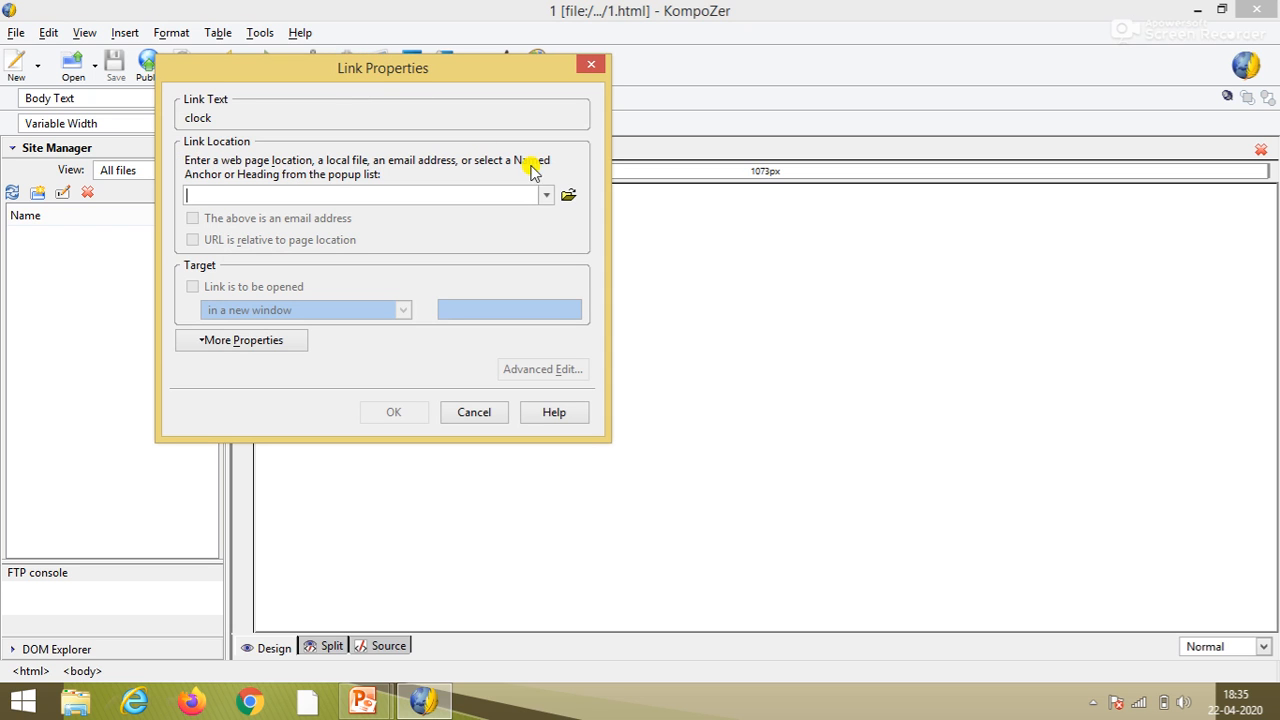
drag(431, 66, 916, 155)
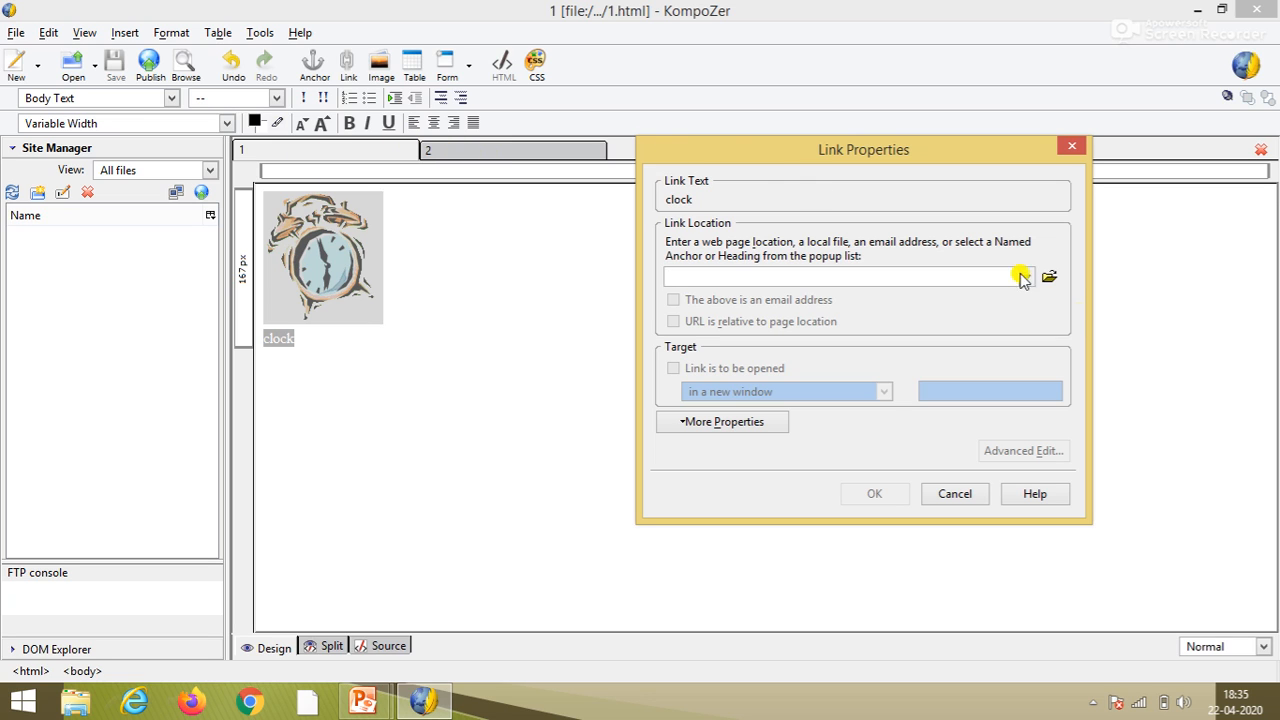
click(1049, 279)
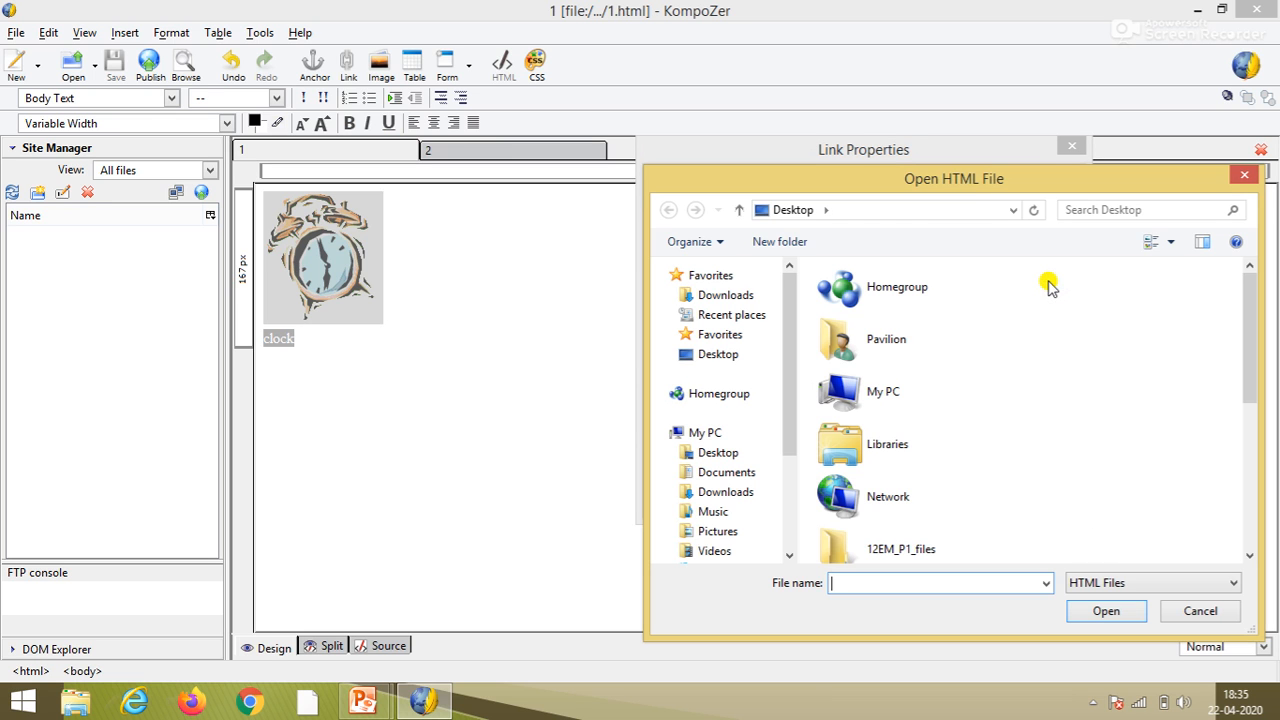
- Link the clock image and word 'clock' to 2.html, then deselect them
drag(956, 177, 845, 65)
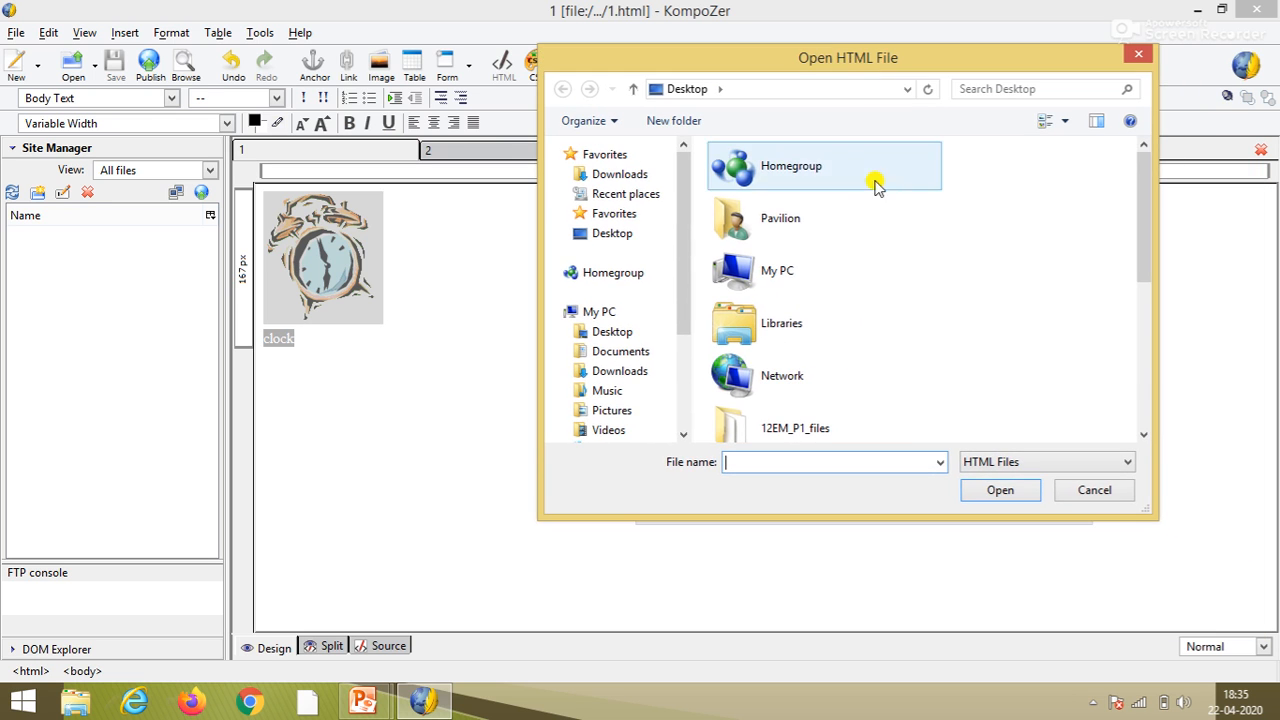
drag(1146, 240, 1152, 408)
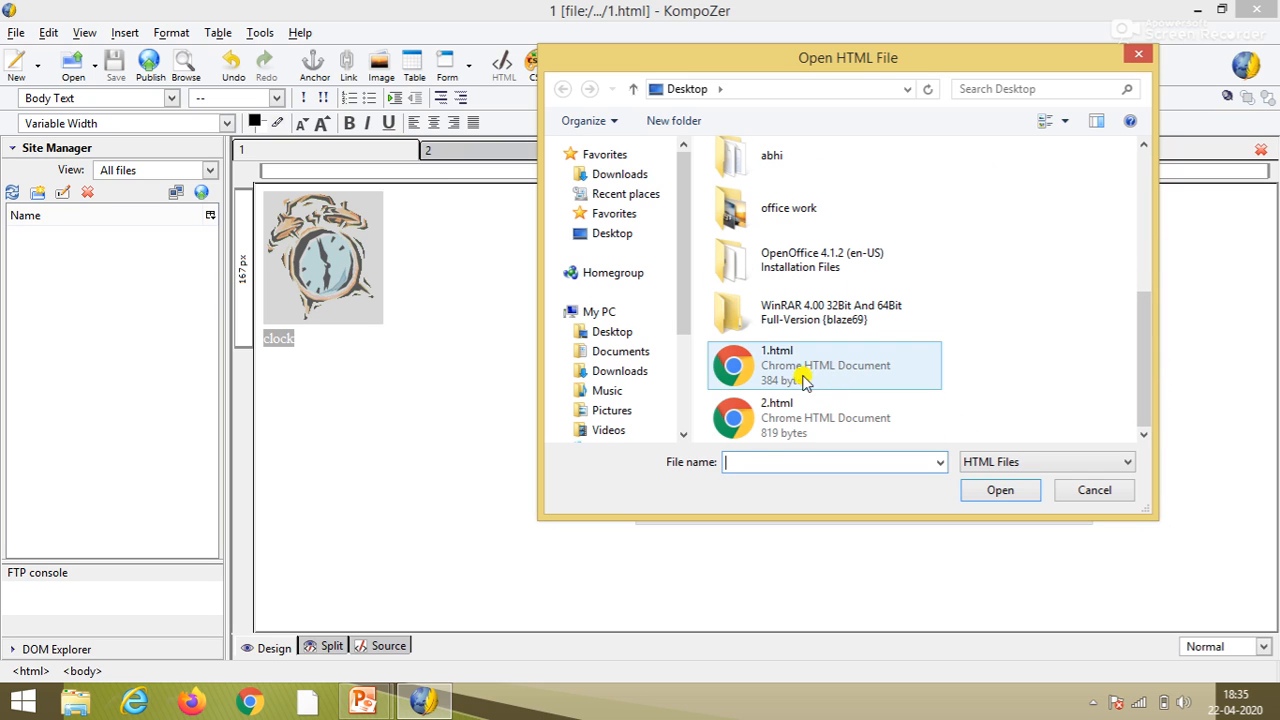
click(787, 428)
click(1012, 492)
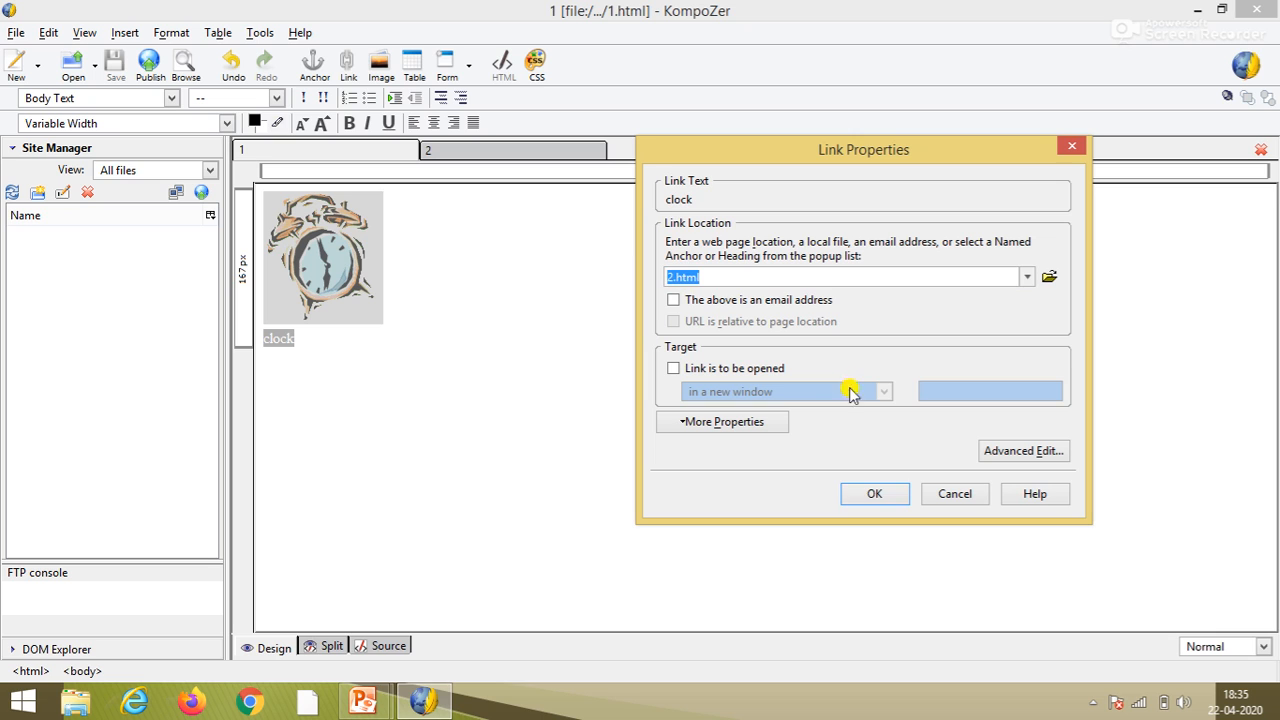
click(878, 503)
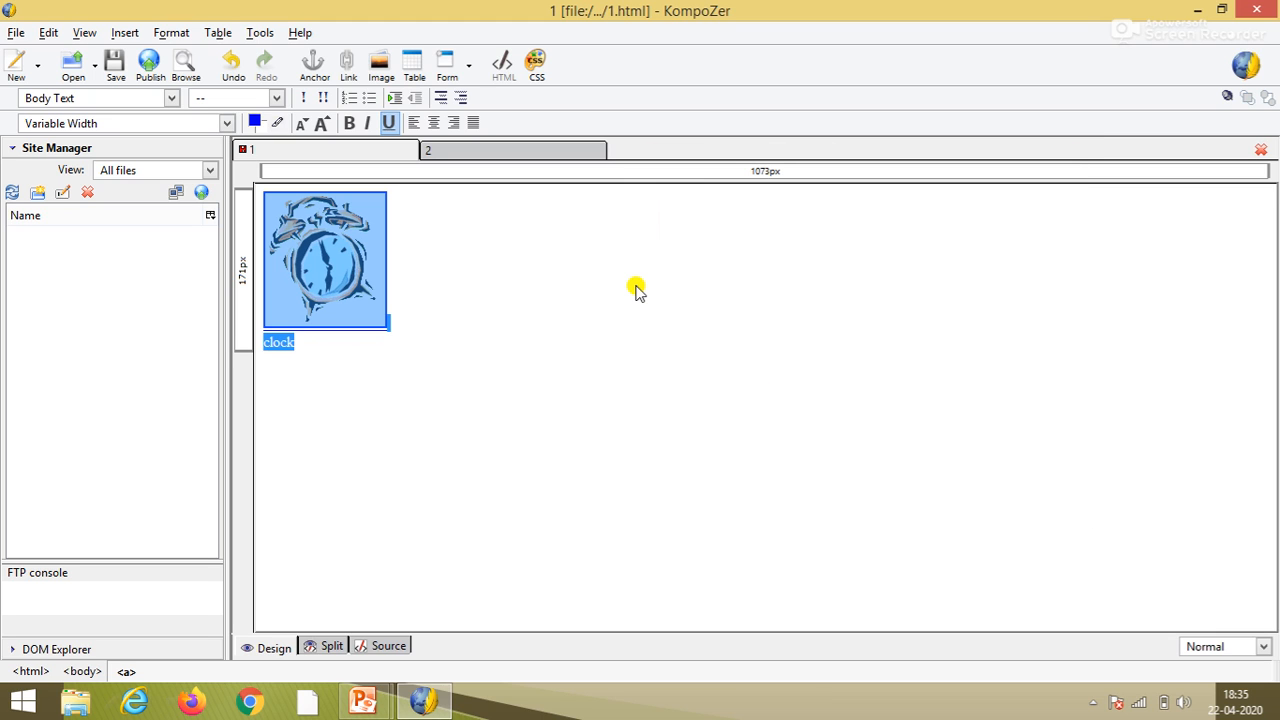
click(636, 288)
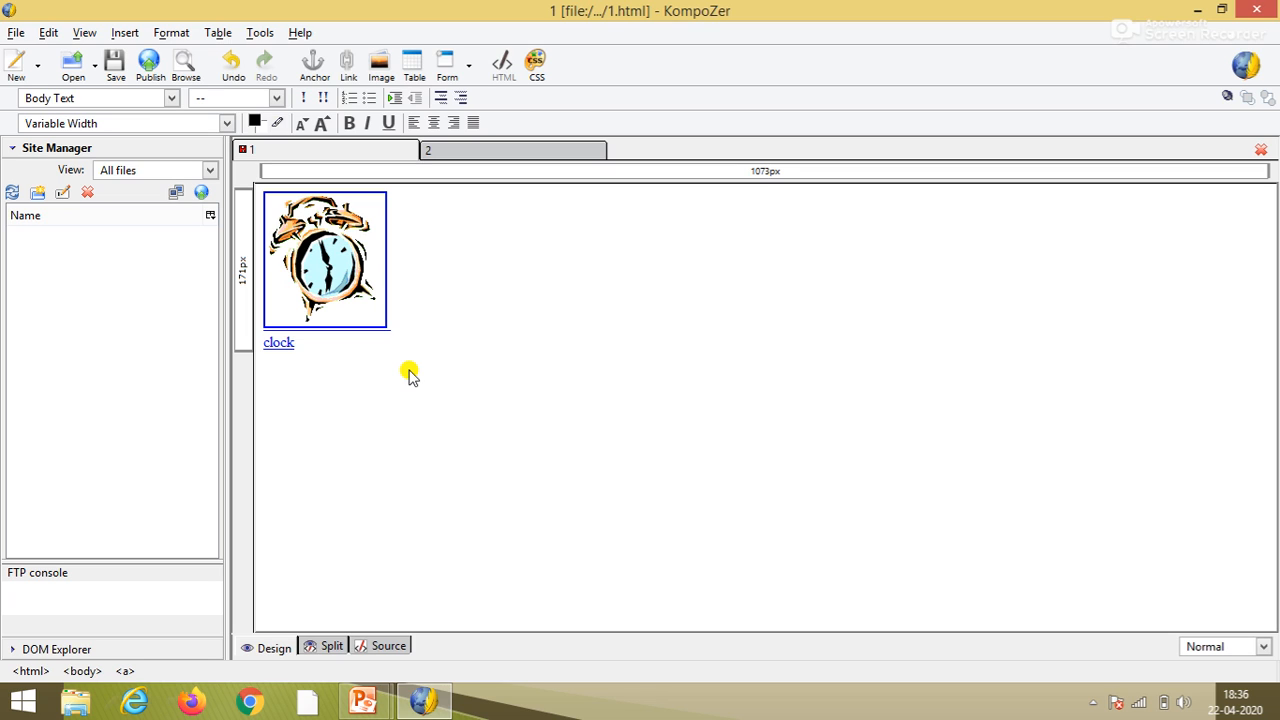
- Save page 1 with its new link to 2.html
click(120, 66)
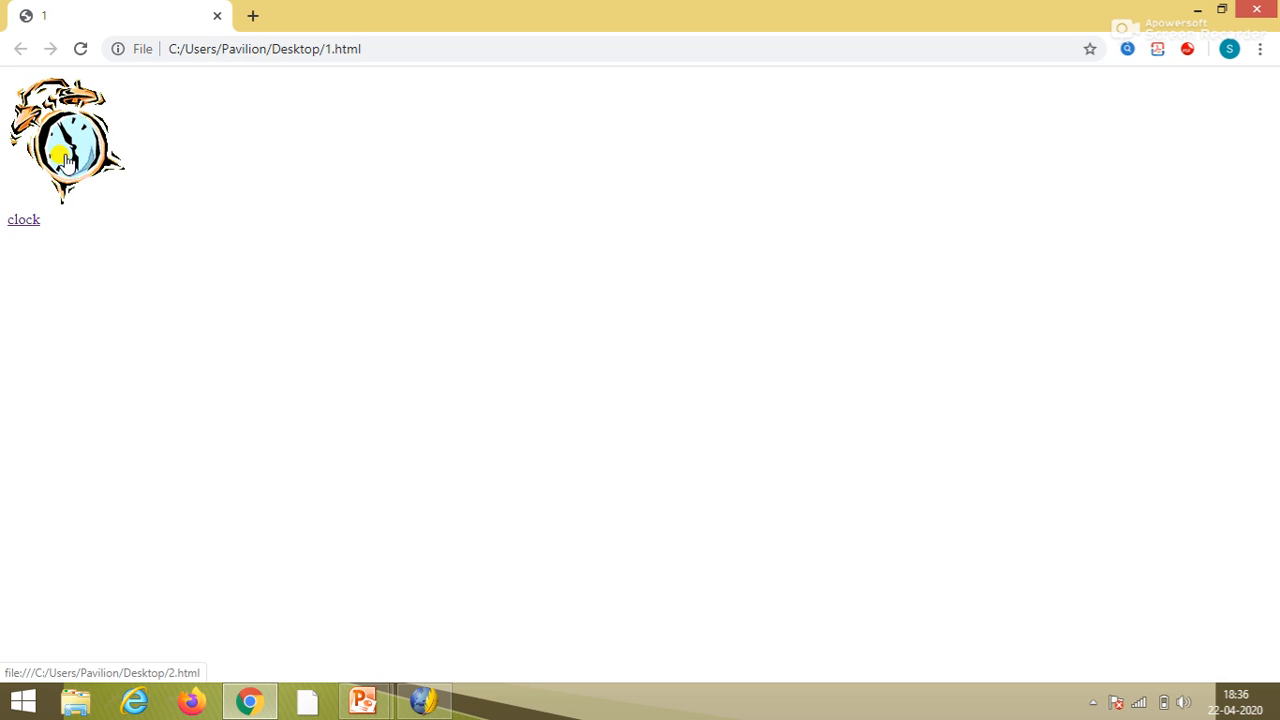
- Test the clock text and image links to 2.html, returning to page 1 each time, then close Chrome
click(26, 232)
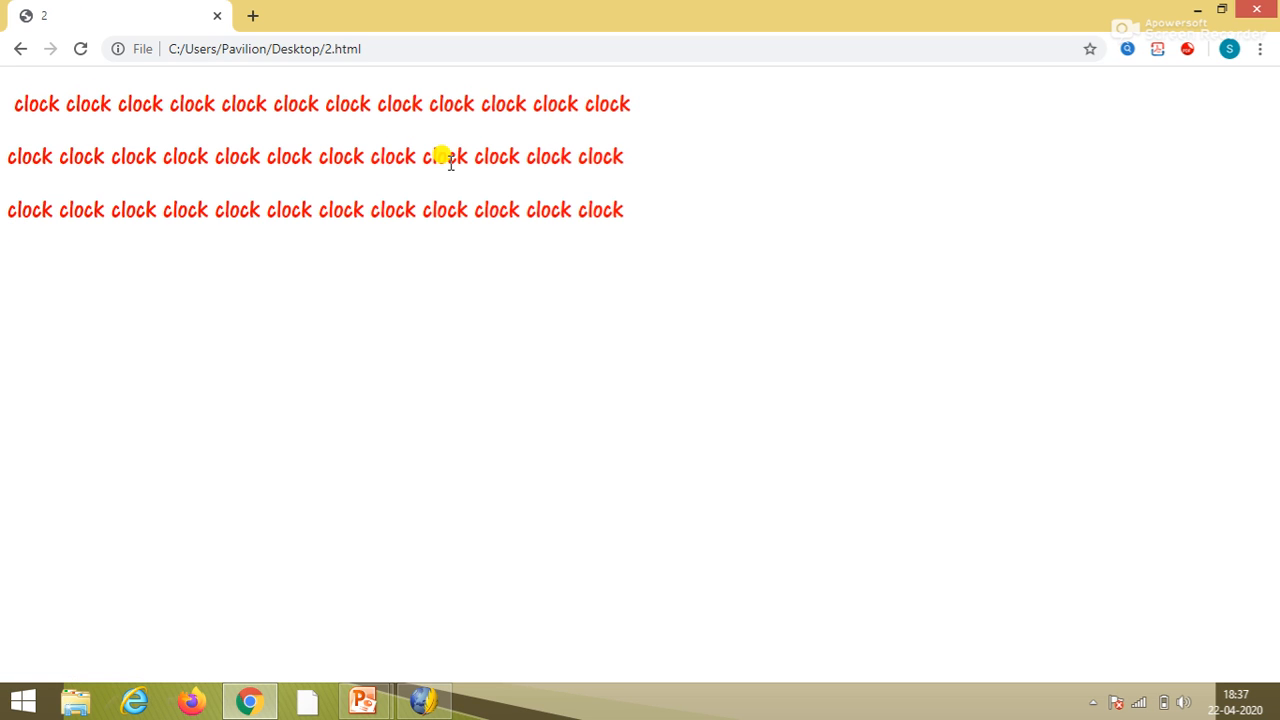
click(19, 50)
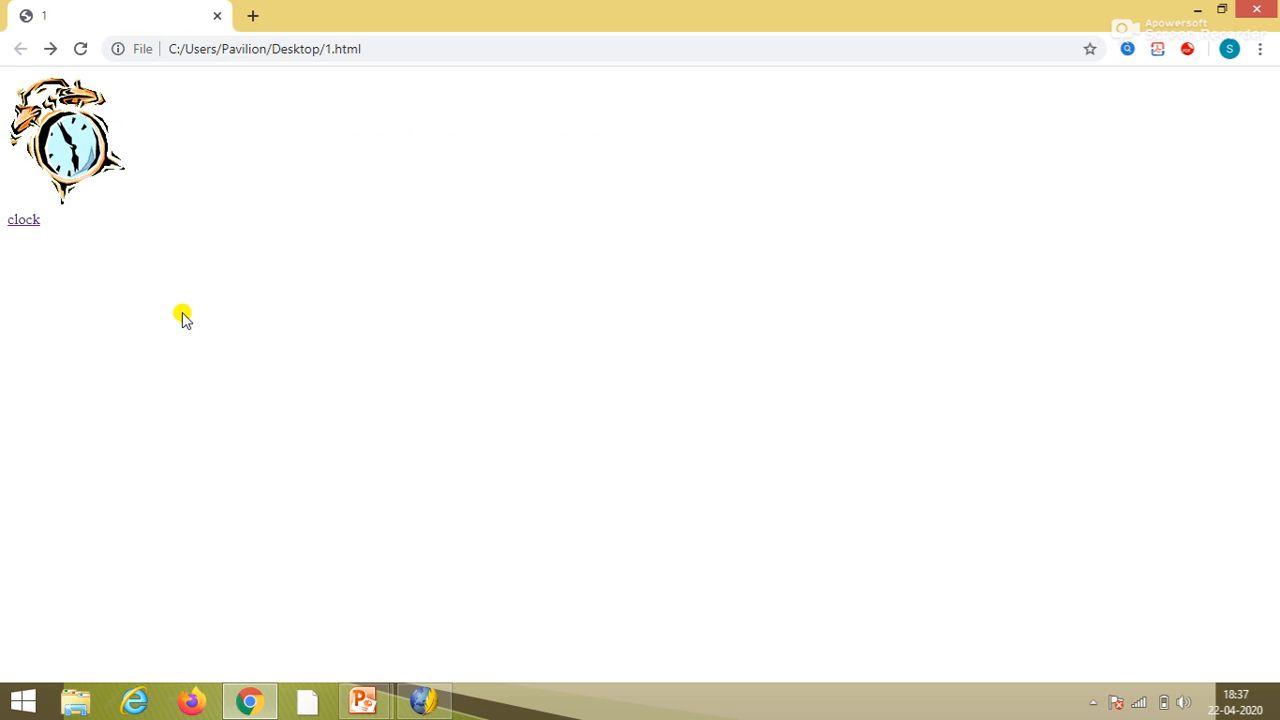
click(70, 122)
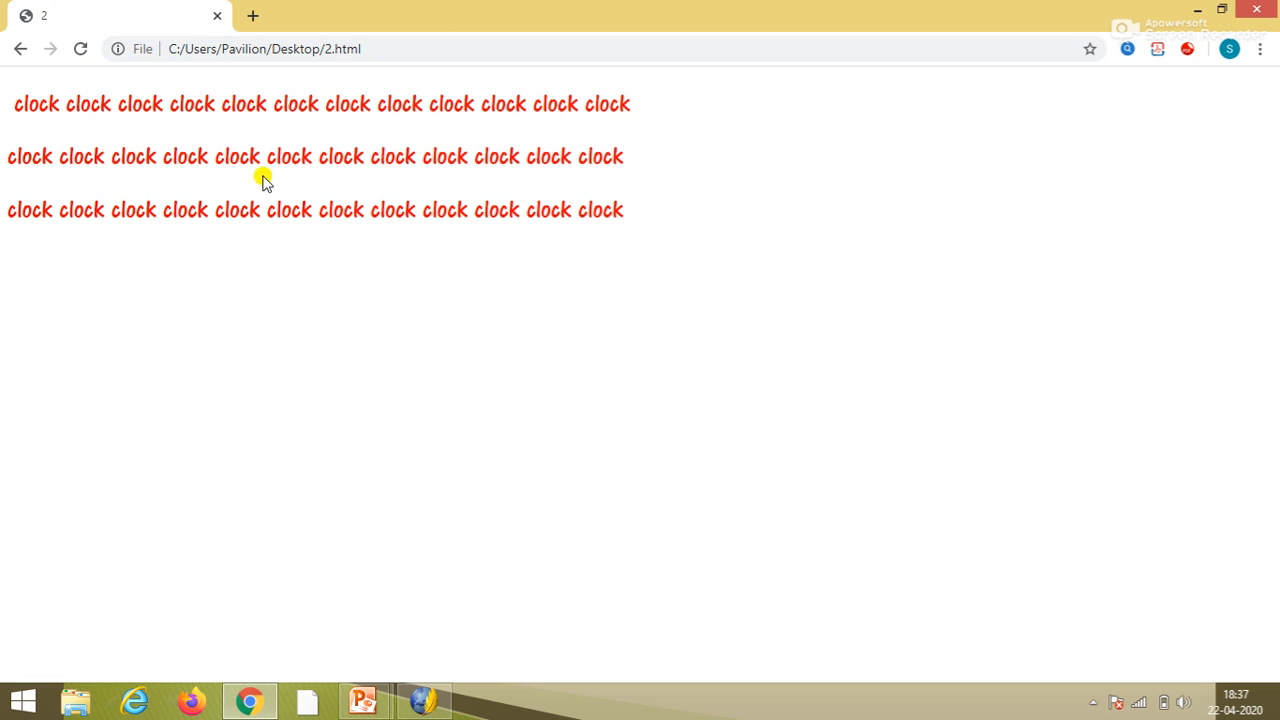
click(22, 48)
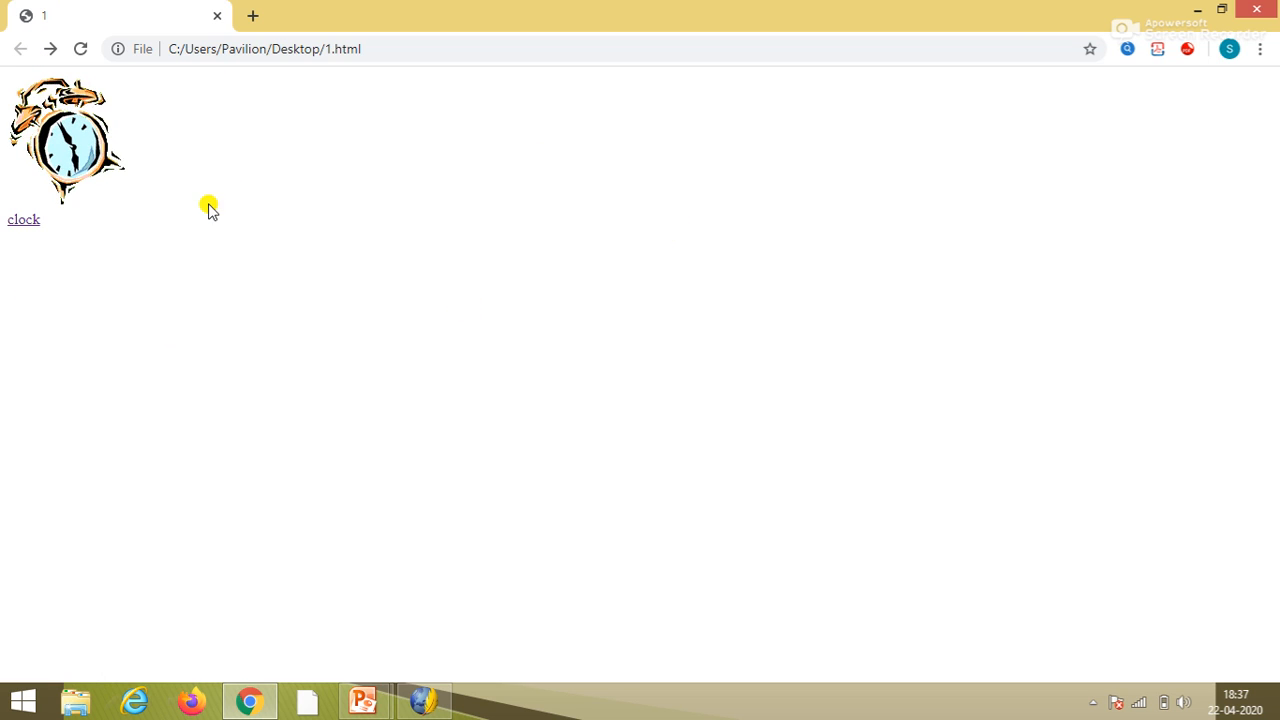
click(64, 134)
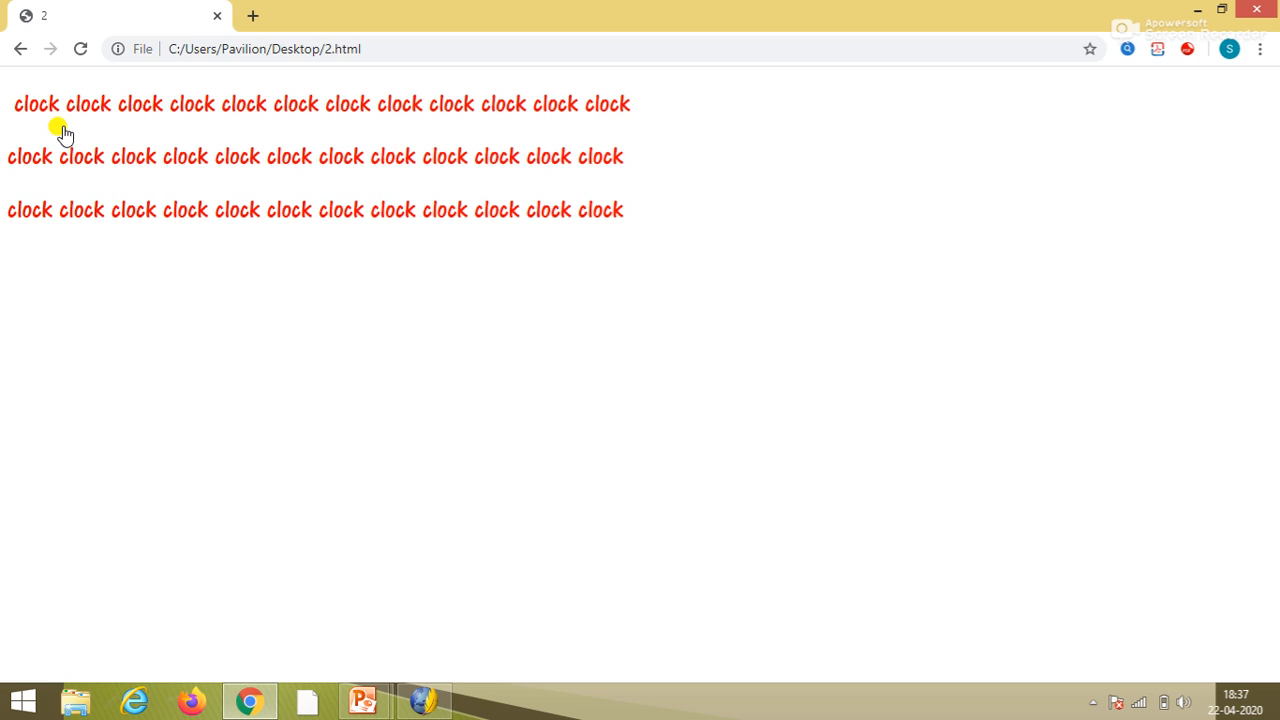
click(21, 49)
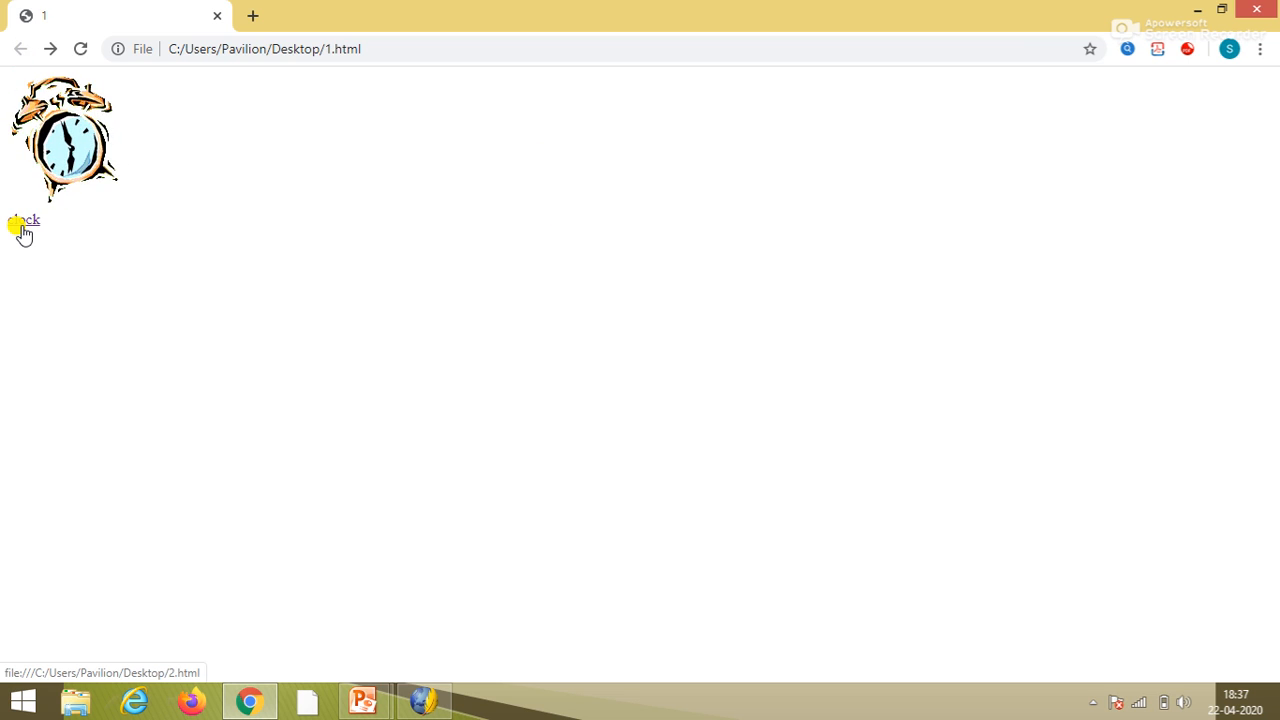
click(45, 192)
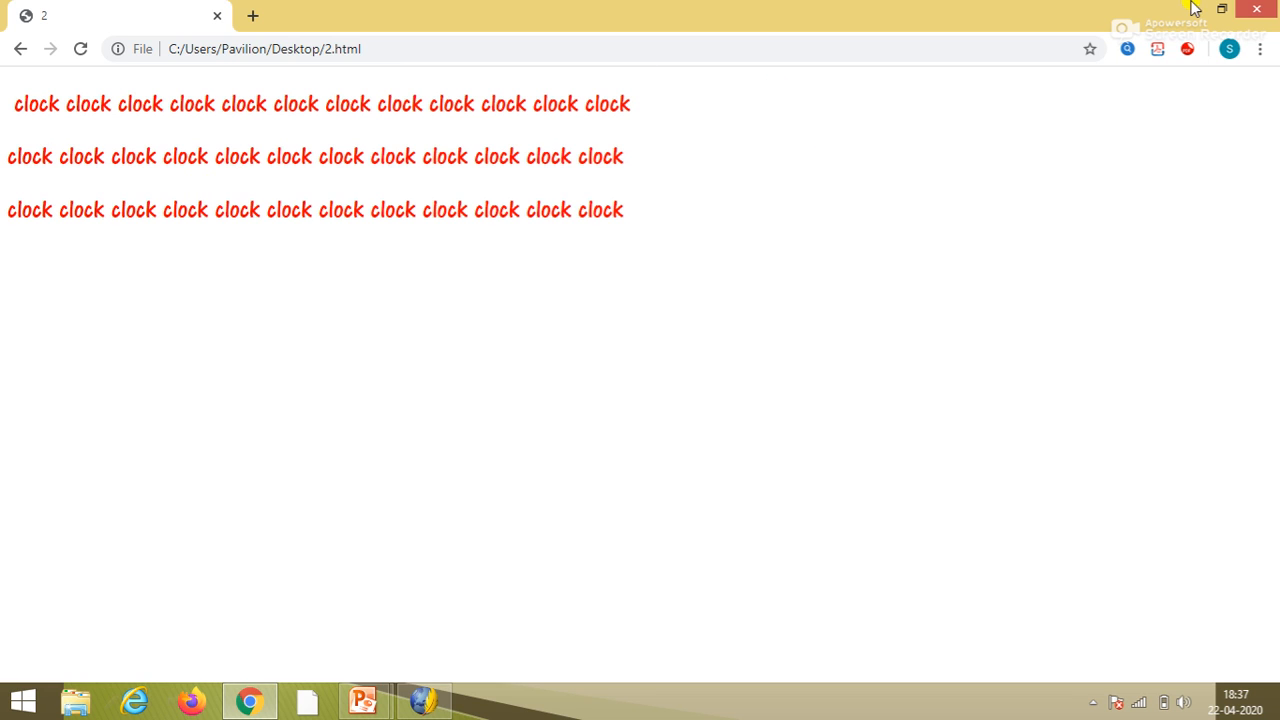
click(1247, 10)
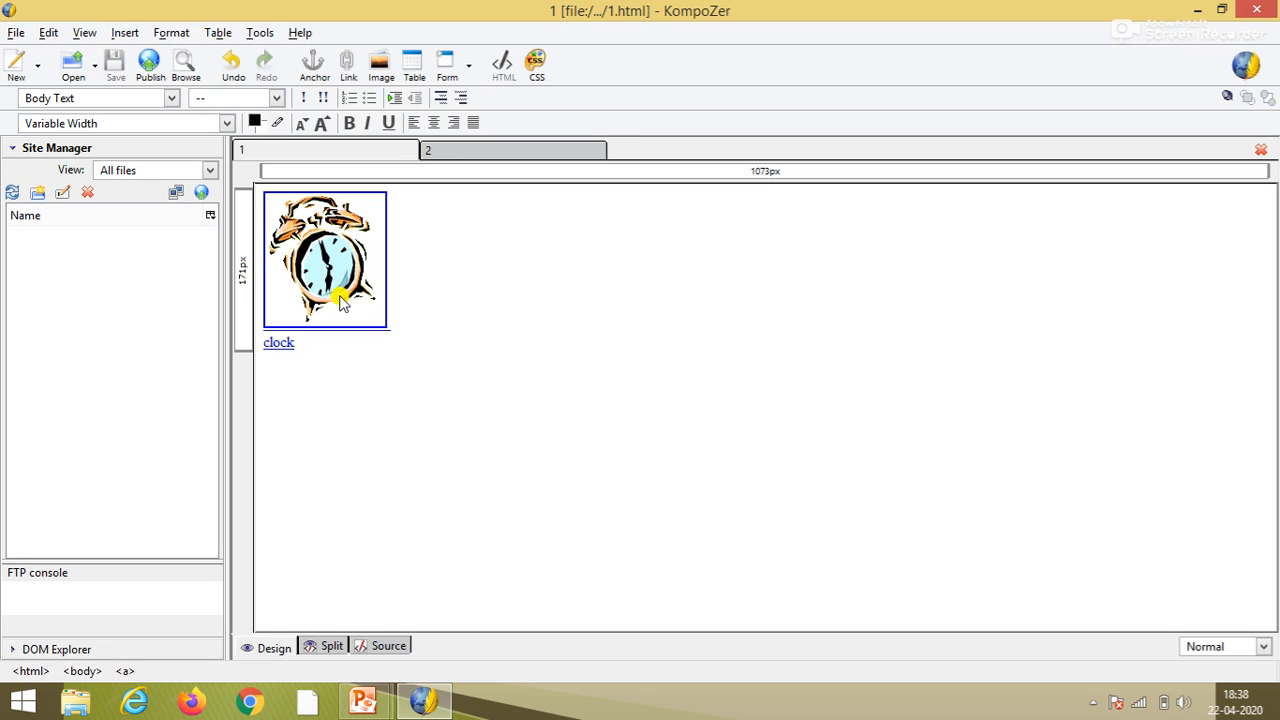
- Close KompoZer and advance the PowerPoint slideshow to the closing slide
click(477, 349)
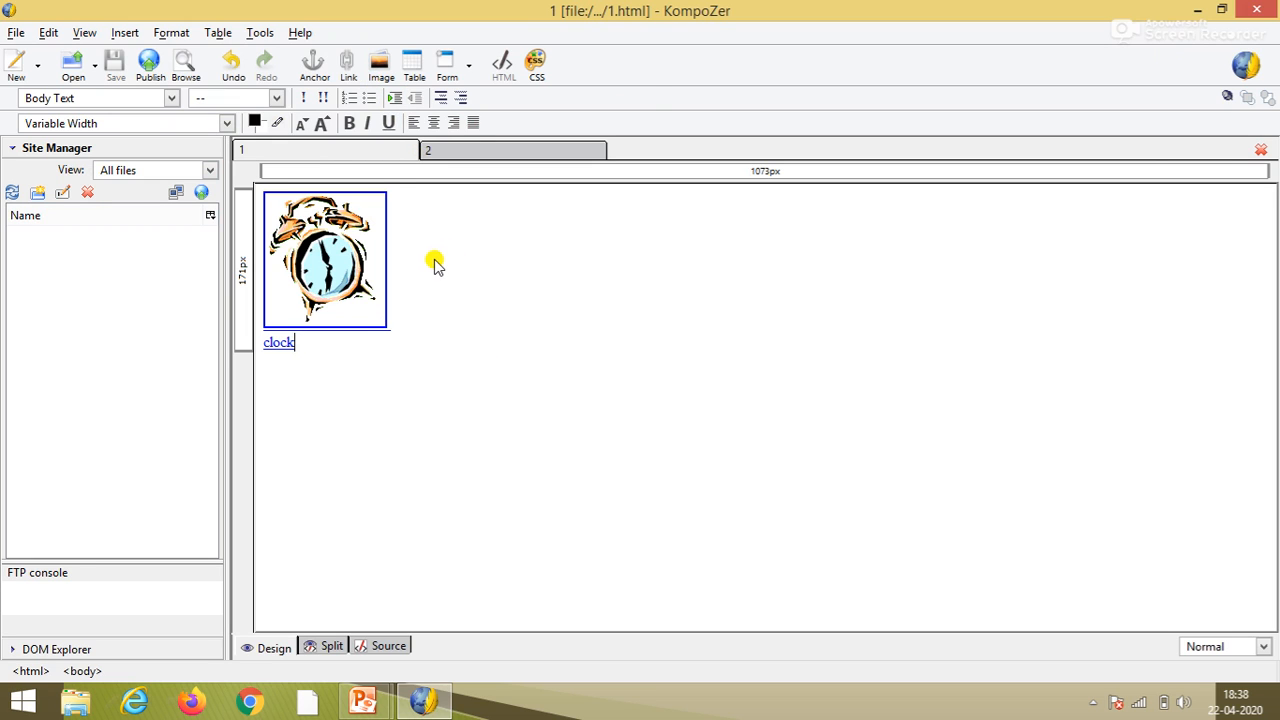
click(1262, 8)
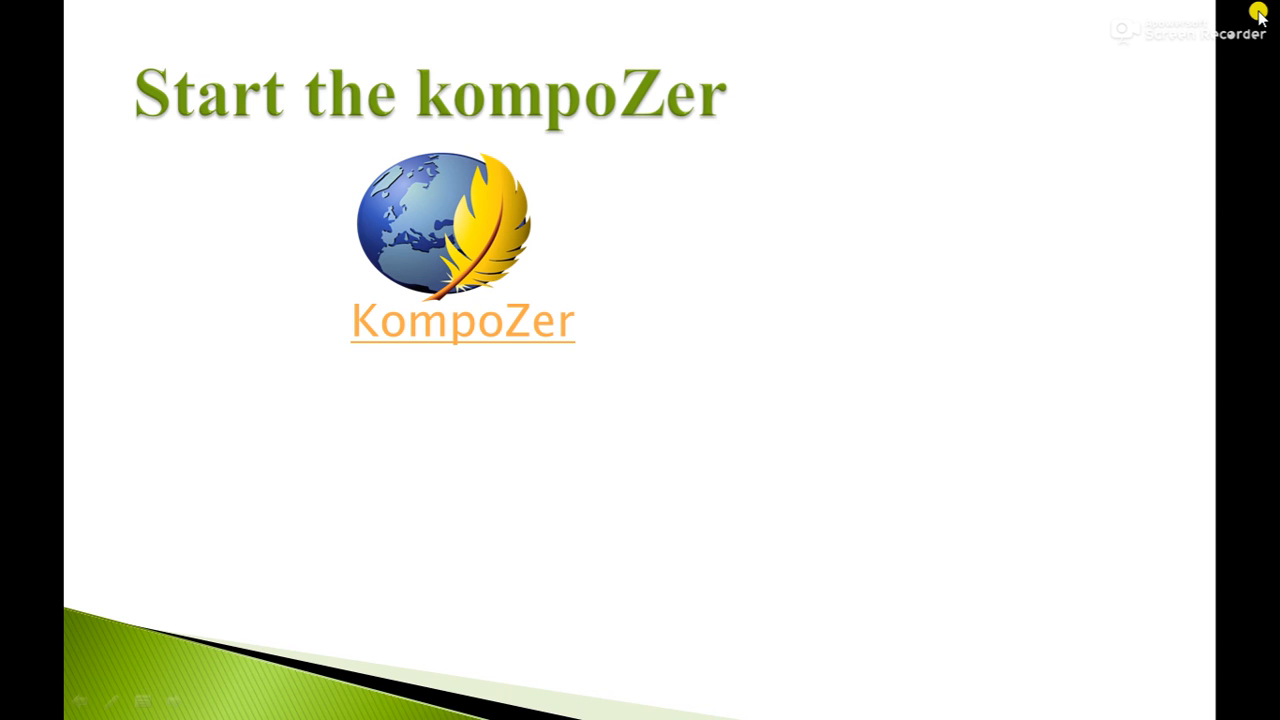
click(1038, 275)
click(1038, 275)
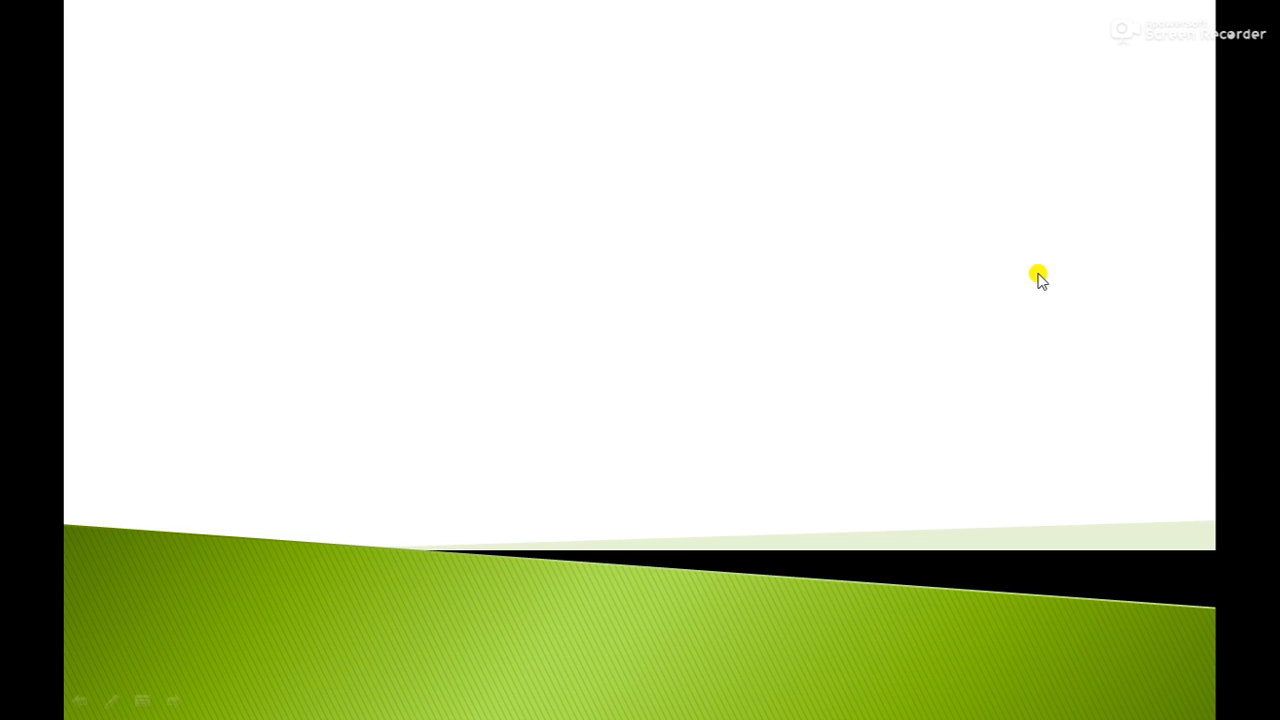